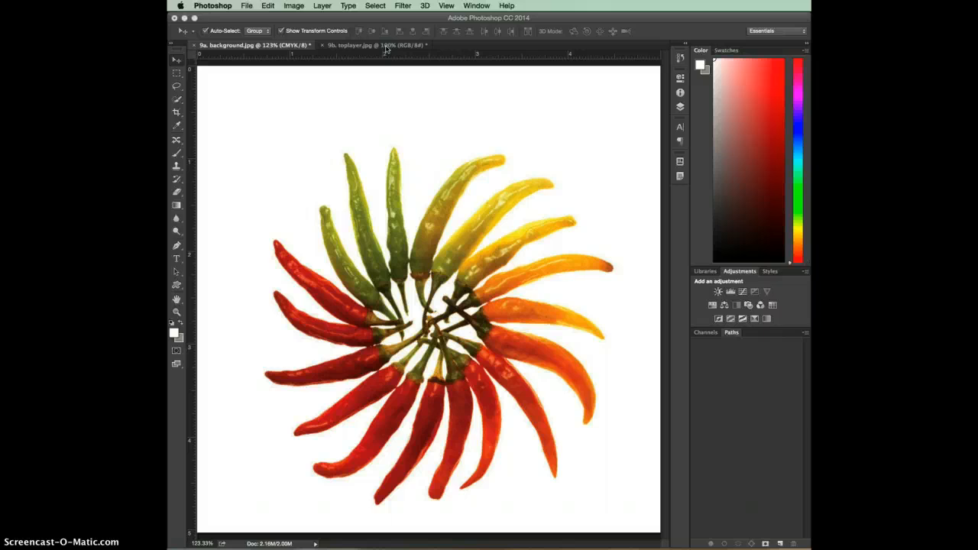
Switch to the 9b. toplayer.jpg document with the plate of food.
{"action": "left_click", "coordinate": [375, 330]}
{"action": "left_click", "coordinate": [356, 47]}
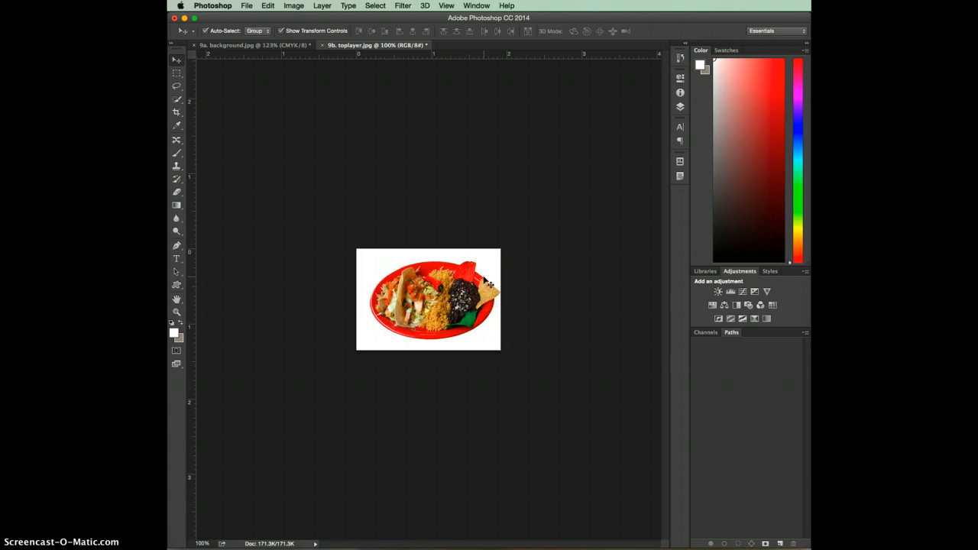
{"action": "left_click", "coordinate": [388, 272]}
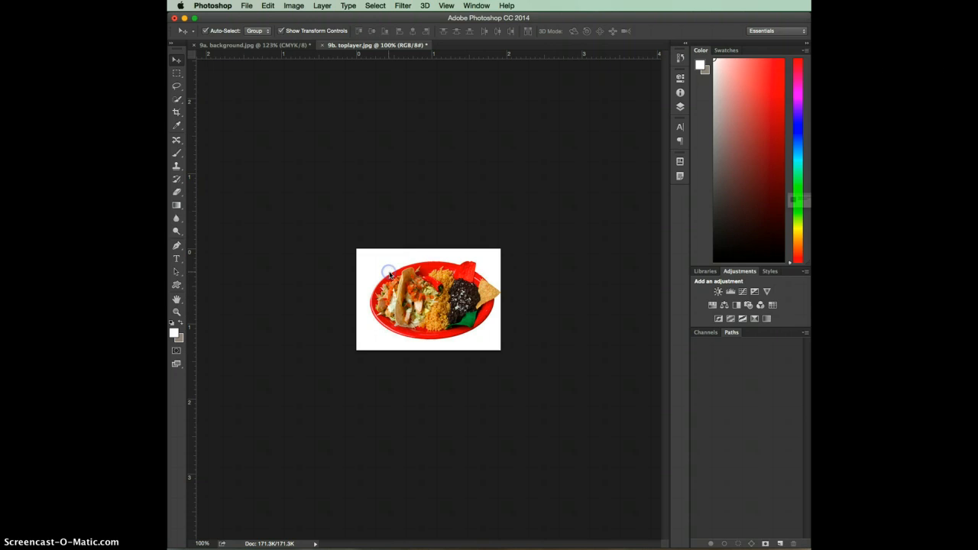
{"action": "key", "text": "Return"}
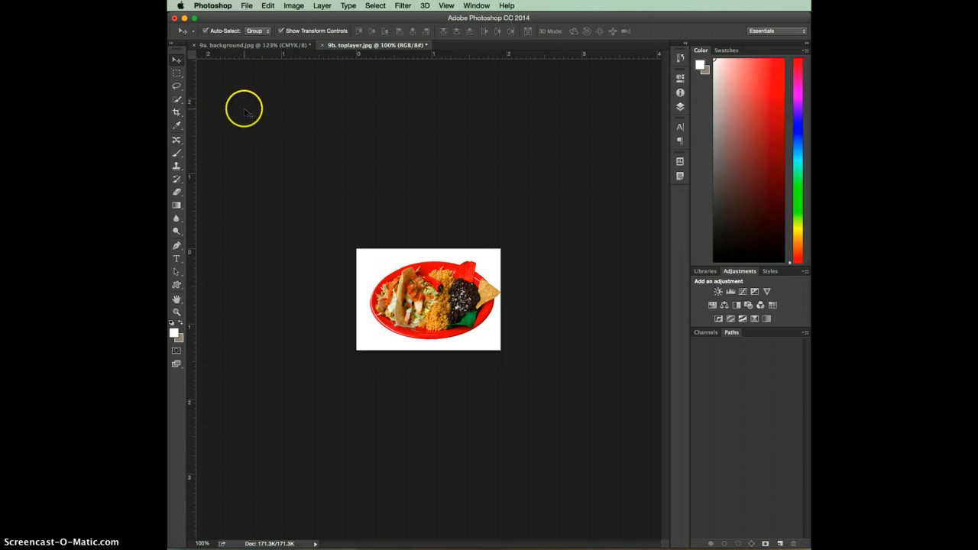
Activate the Quick Selection tool and set its brush size to 26 px.
{"action": "left_click", "coordinate": [176, 101]}
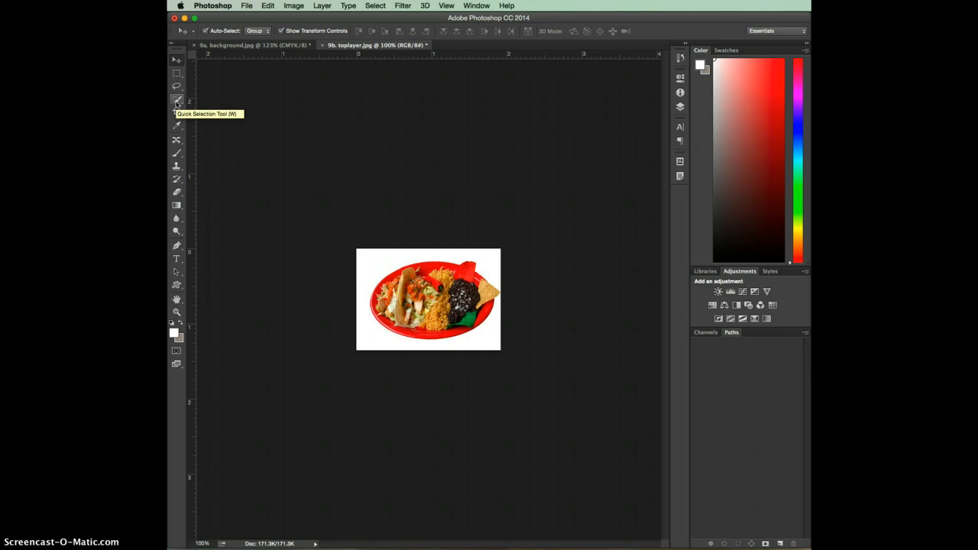
{"action": "left_click", "coordinate": [177, 102]}
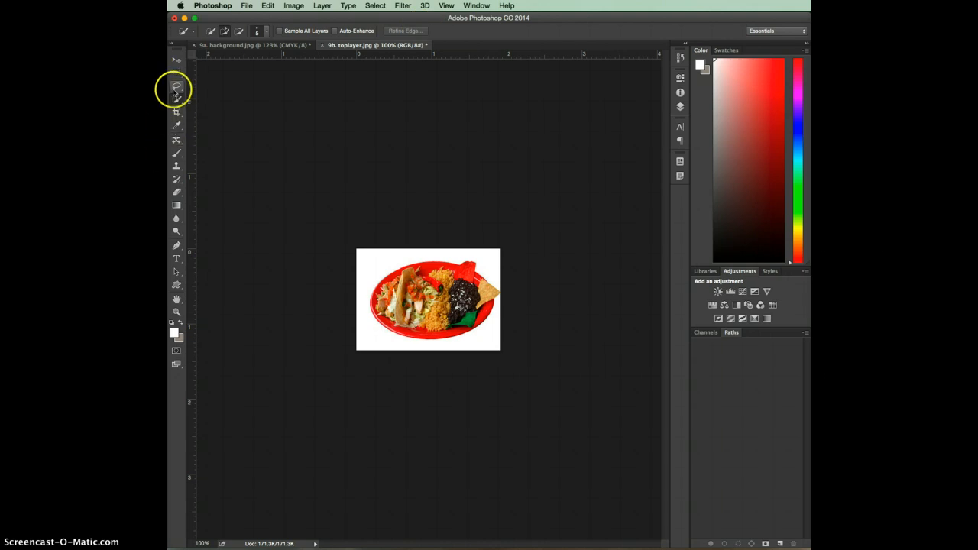
{"action": "left_click", "coordinate": [268, 31]}
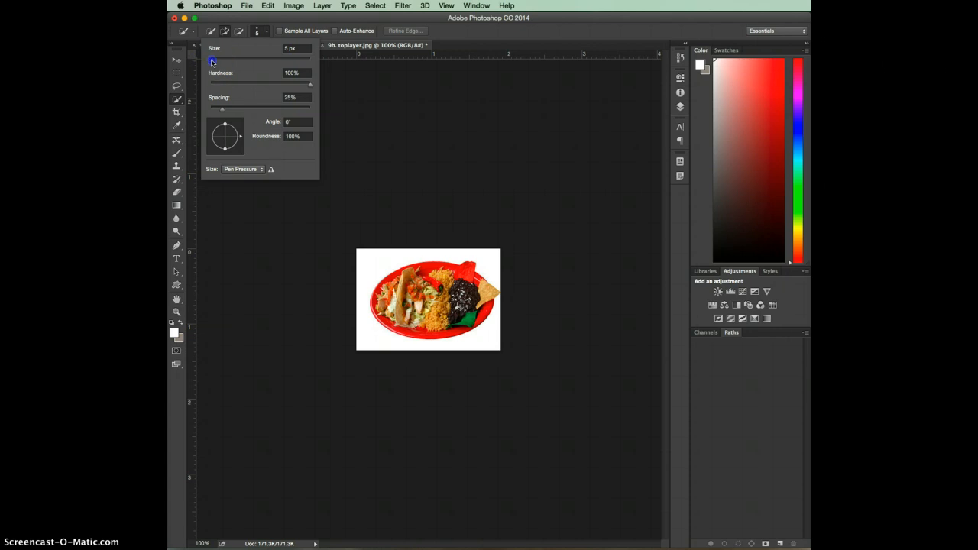
{"action": "left_click_drag", "start_coordinate": [213, 60], "coordinate": [225, 60]}
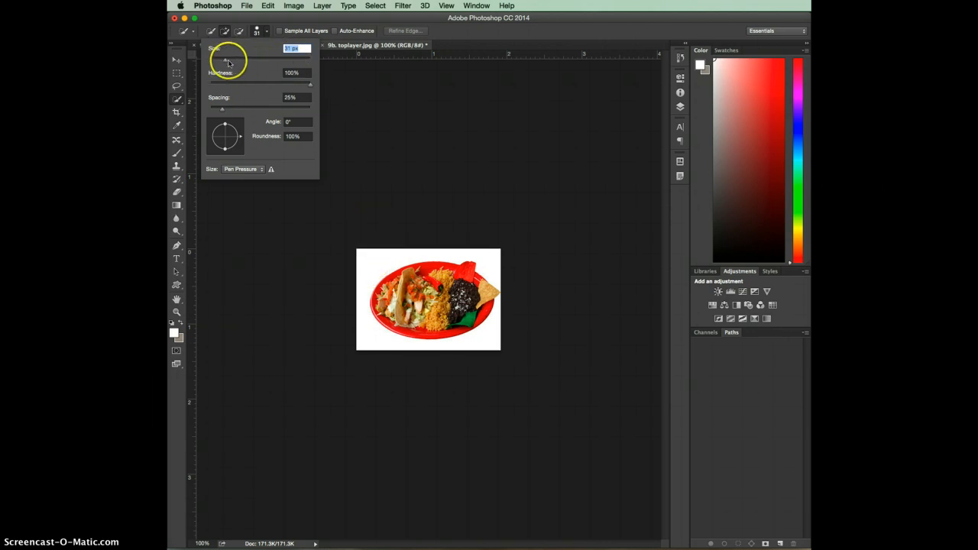
{"action": "left_click_drag", "start_coordinate": [224, 60], "coordinate": [262, 59]}
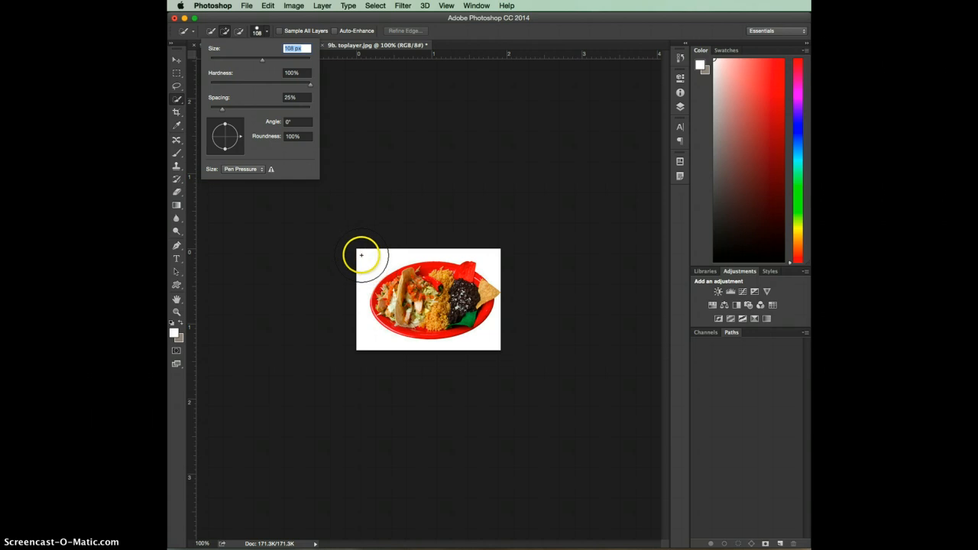
{"action": "left_click_drag", "start_coordinate": [260, 60], "coordinate": [221, 61]}
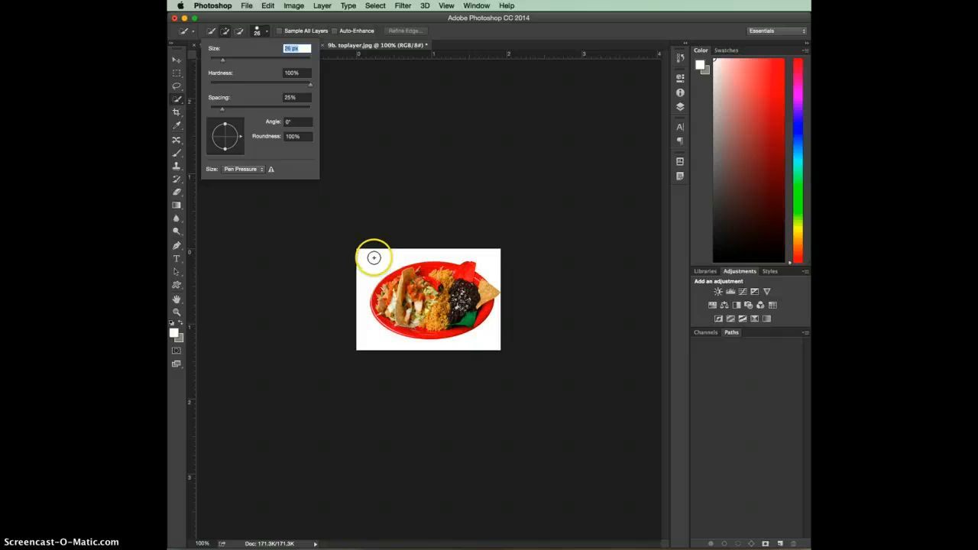
Select the white background around the plate and invert the selection so it covers the plate of food.
{"action": "mouse_move", "coordinate": [365, 260]}
{"action": "left_mouse_down"}
{"action": "mouse_move", "coordinate": [360, 313]}
{"action": "mouse_move", "coordinate": [375, 340]}
{"action": "mouse_move", "coordinate": [414, 349]}
{"action": "mouse_move", "coordinate": [499, 328]}
{"action": "left_mouse_up"}
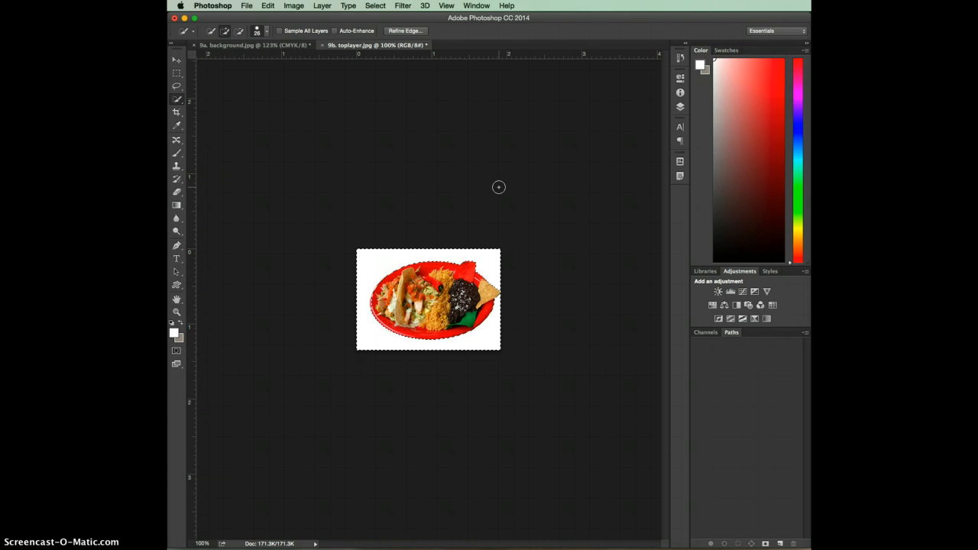
{"action": "left_click_drag", "start_coordinate": [479, 214], "coordinate": [412, 258]}
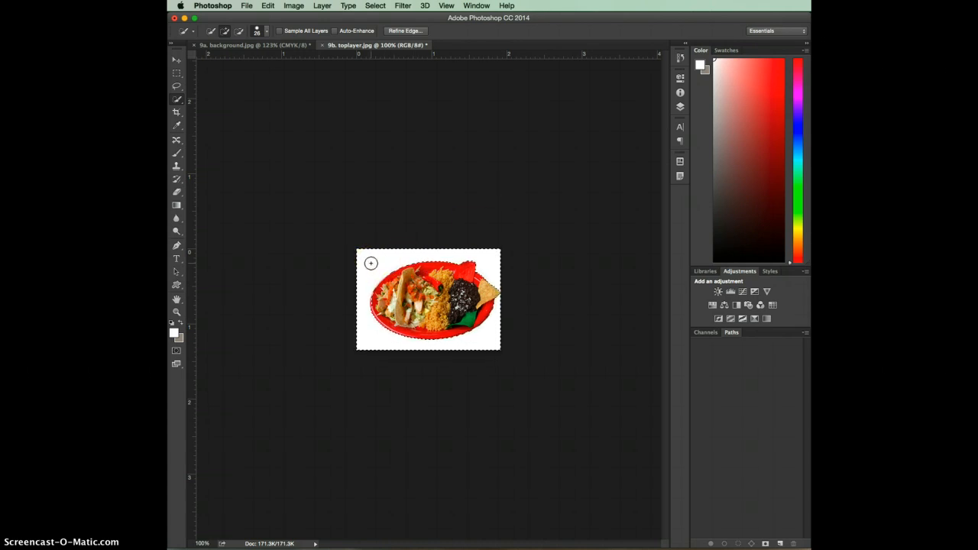
{"action": "left_click", "coordinate": [376, 7]}
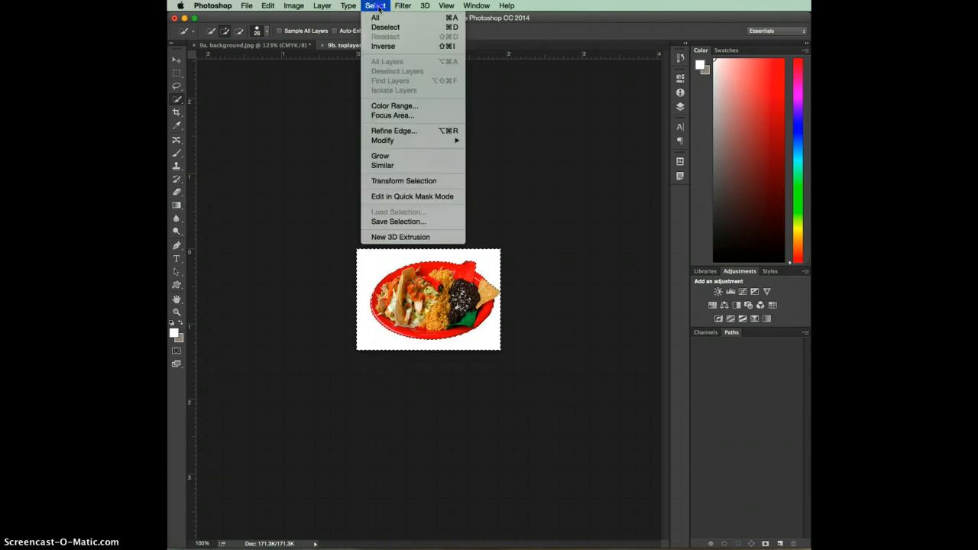
{"action": "left_click", "coordinate": [383, 47]}
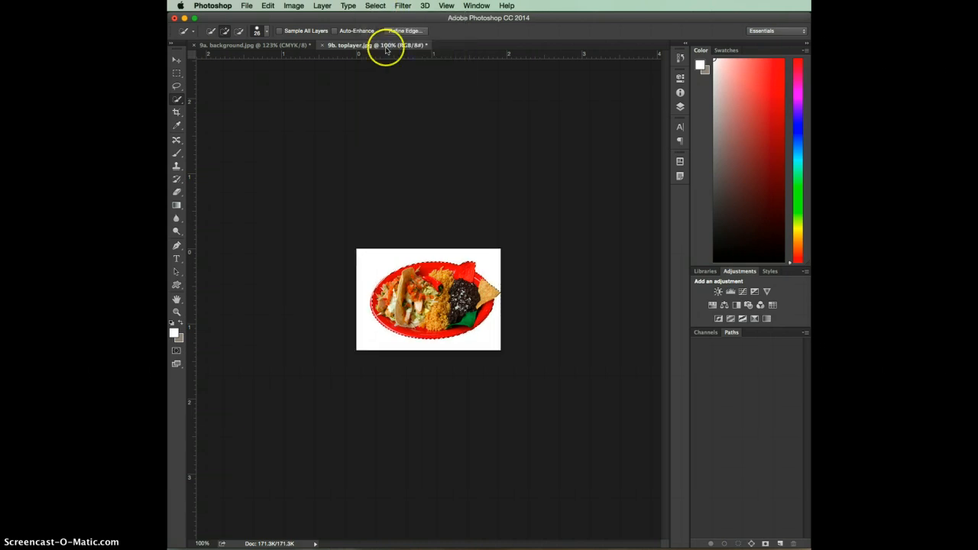
{"action": "left_click", "coordinate": [458, 279]}
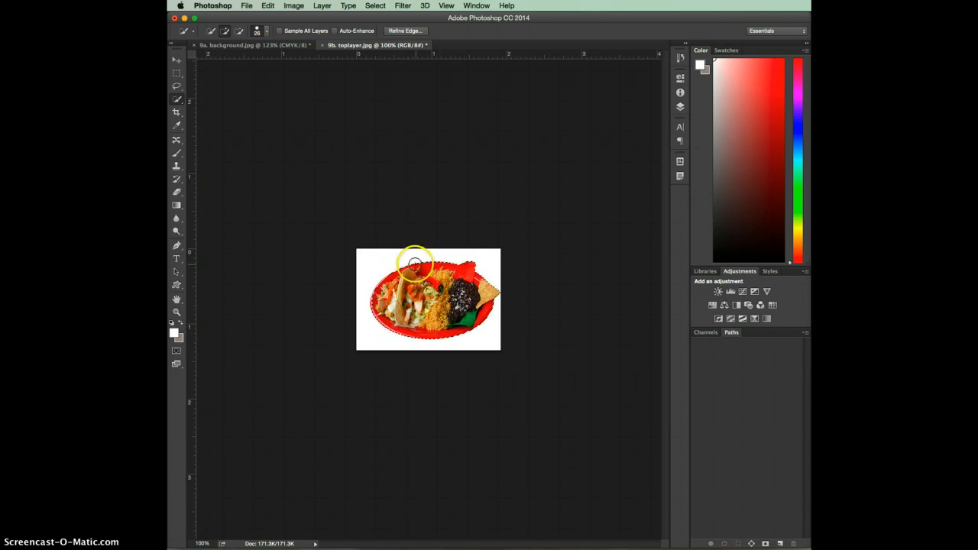
Reduce the Quick Selection brush size to 6 px and add the missed left rim of the plate to the selection.
{"action": "scroll", "coordinate": [432, 272], "scroll_direction": "up", "scroll_amount": 10}
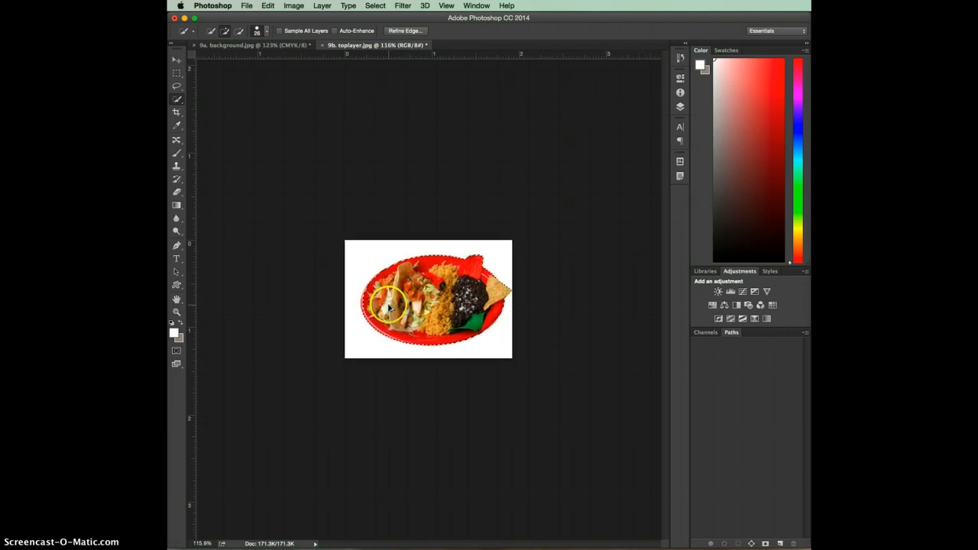
{"action": "scroll", "coordinate": [424, 294], "scroll_direction": "up", "scroll_amount": 2}
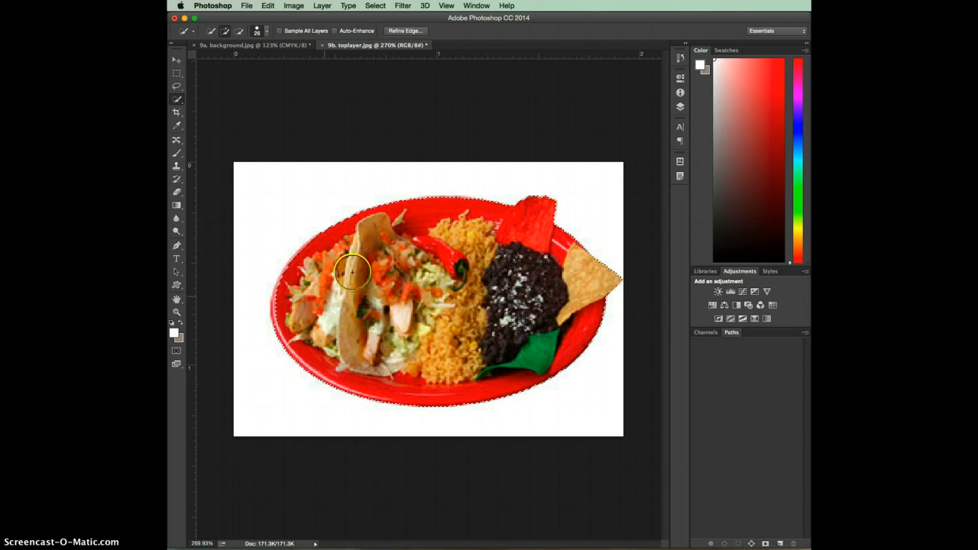
{"action": "left_click", "coordinate": [267, 30]}
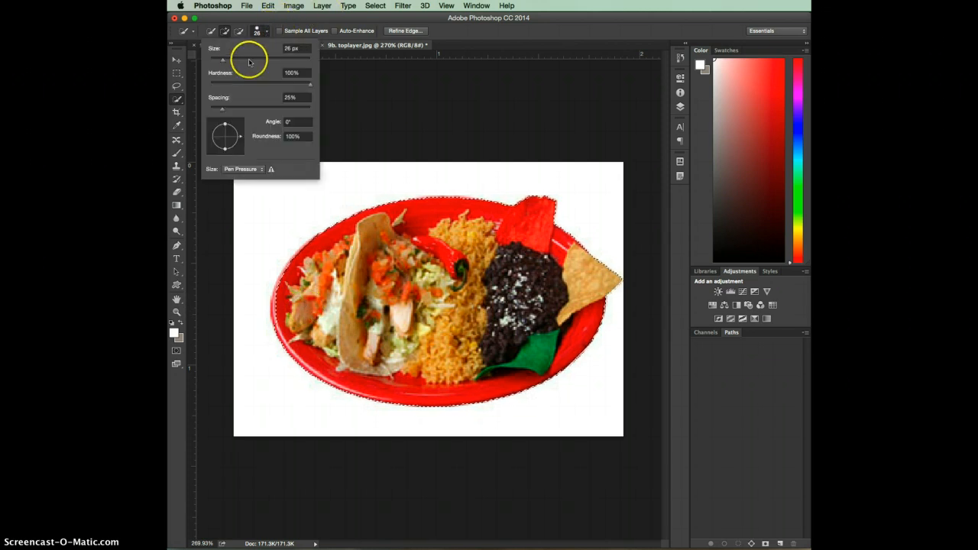
{"action": "left_click_drag", "start_coordinate": [218, 63], "coordinate": [215, 64]}
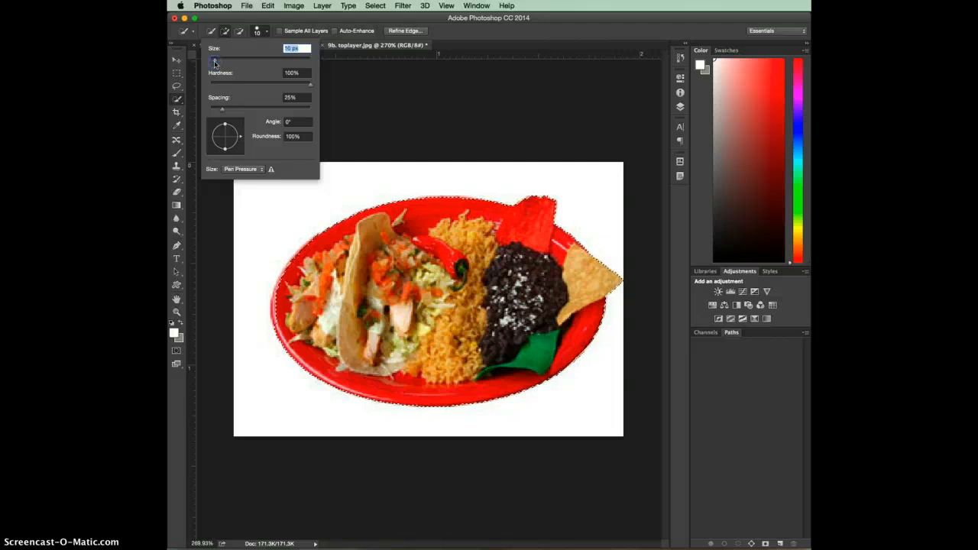
{"action": "left_click_drag", "start_coordinate": [216, 62], "coordinate": [214, 63]}
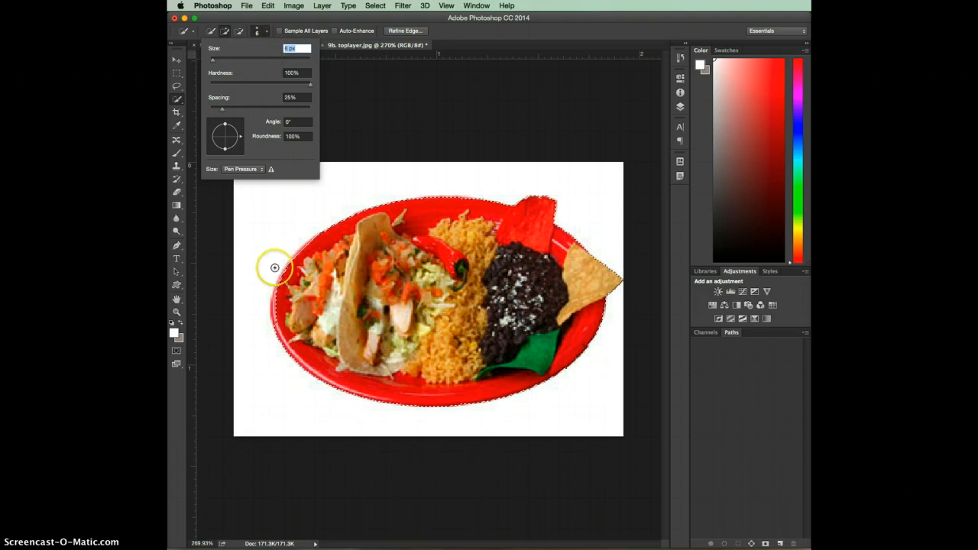
{"action": "left_click", "coordinate": [273, 306]}
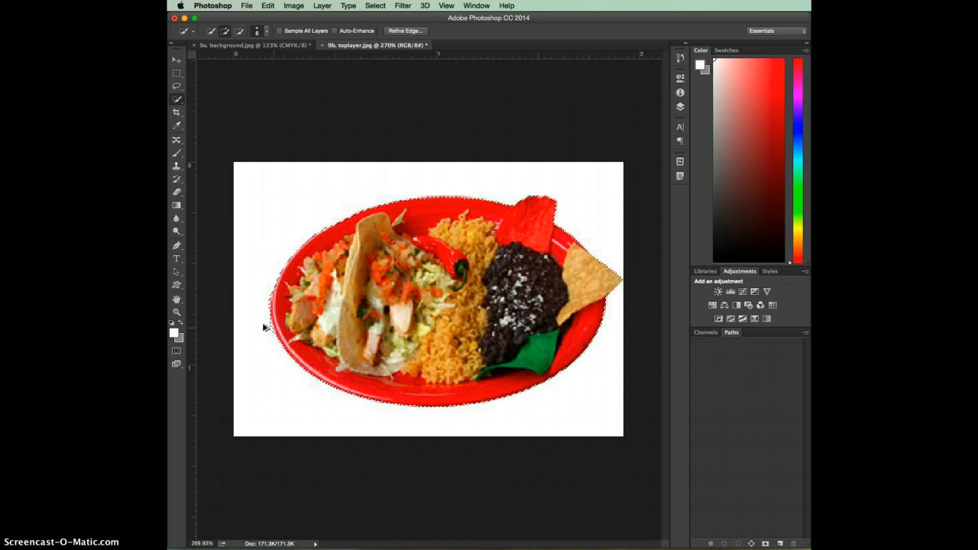
Examine the plate and its selection edge at different magnifications, up to 3200%, ending with the whole plate in view.
{"action": "scroll", "coordinate": [266, 327], "scroll_direction": "up", "scroll_amount": 3}
{"action": "scroll", "coordinate": [266, 326], "scroll_direction": "up", "scroll_amount": 1}
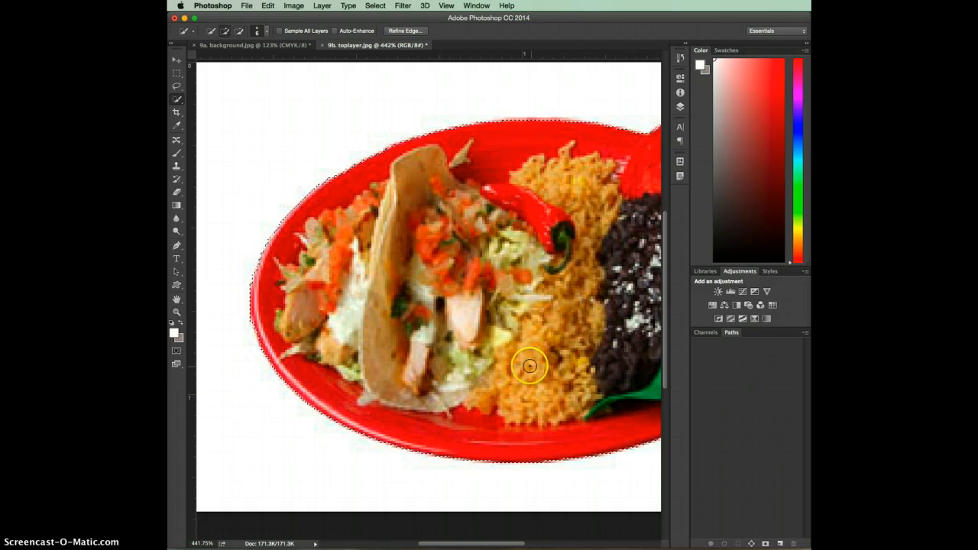
{"action": "scroll", "coordinate": [497, 351], "scroll_direction": "up", "scroll_amount": 2}
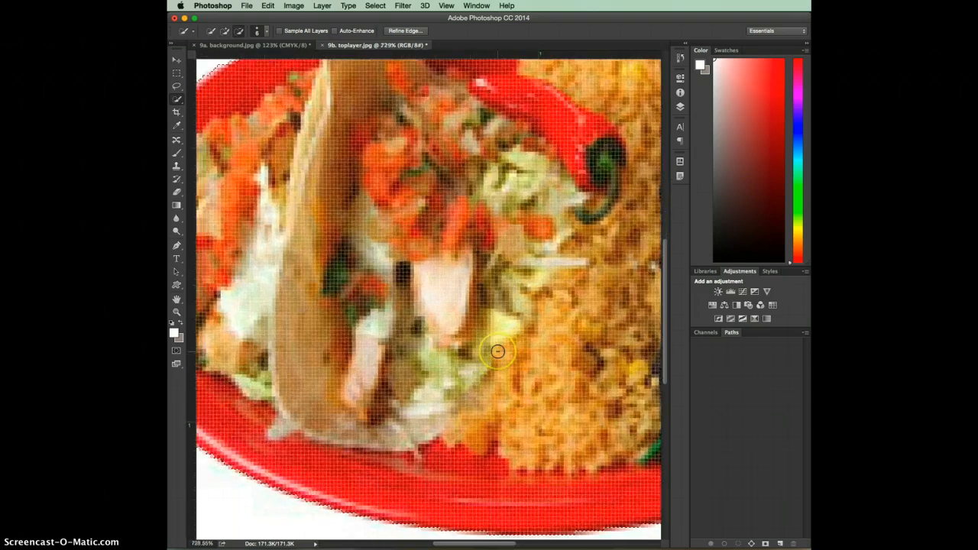
{"action": "scroll", "coordinate": [493, 353], "scroll_direction": "up", "scroll_amount": 4}
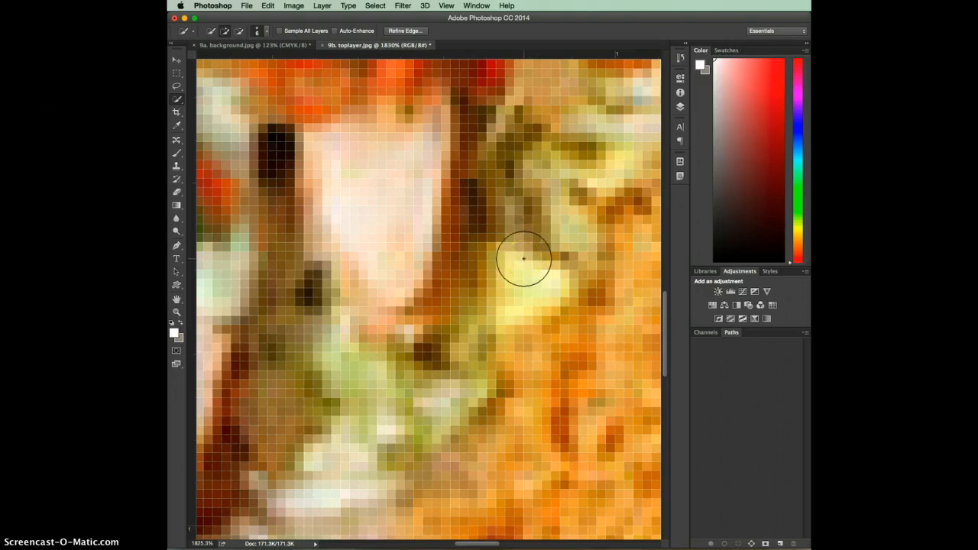
{"action": "scroll", "coordinate": [523, 260], "scroll_direction": "down", "scroll_amount": 6}
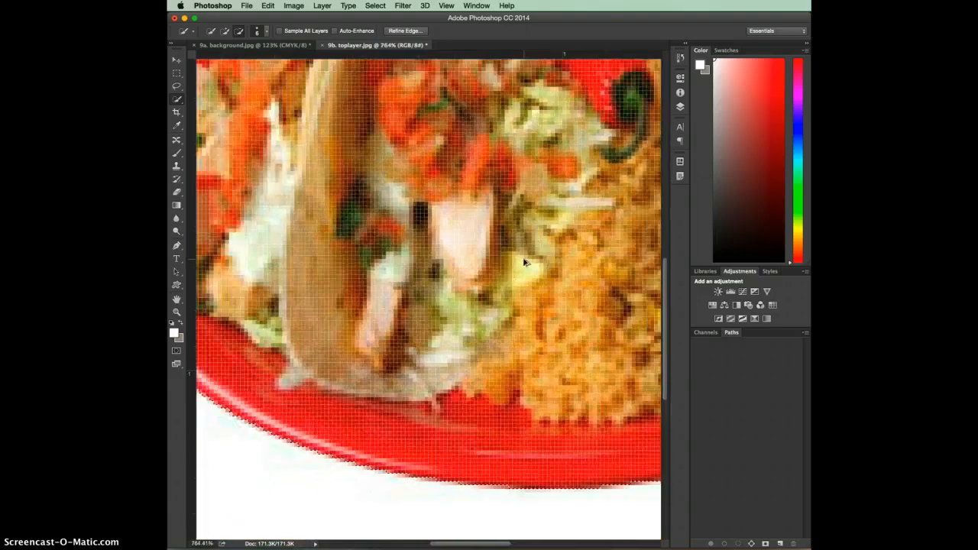
{"action": "scroll", "coordinate": [523, 262], "scroll_direction": "up", "scroll_amount": 8}
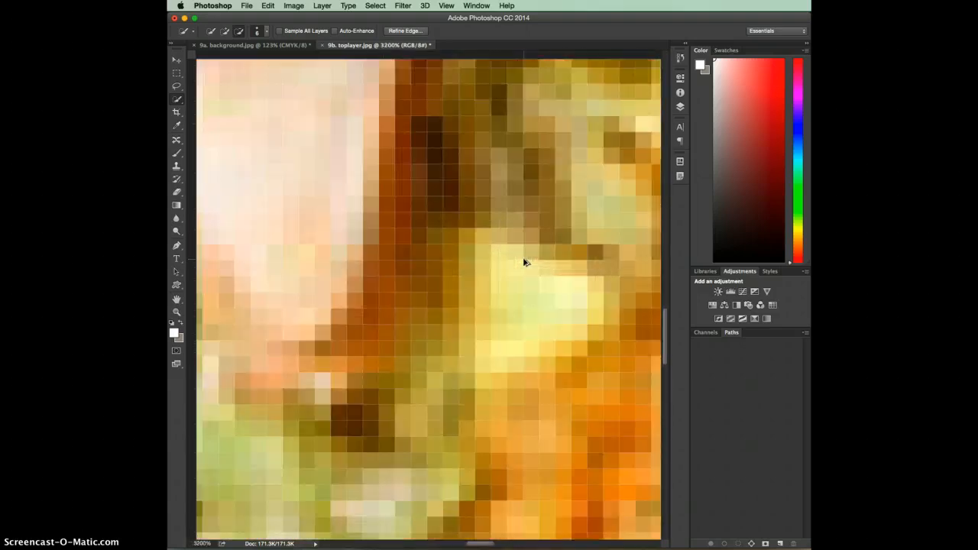
{"action": "mouse_move", "coordinate": [524, 262]}
{"action": "left_mouse_down"}
{"action": "mouse_move", "coordinate": [515, 236]}
{"action": "mouse_move", "coordinate": [492, 240]}
{"action": "mouse_move", "coordinate": [515, 249]}
{"action": "mouse_move", "coordinate": [497, 298]}
{"action": "mouse_move", "coordinate": [508, 321]}
{"action": "mouse_move", "coordinate": [493, 338]}
{"action": "mouse_move", "coordinate": [497, 395]}
{"action": "left_mouse_up"}
{"action": "scroll", "coordinate": [495, 395], "scroll_direction": "down", "scroll_amount": 8}
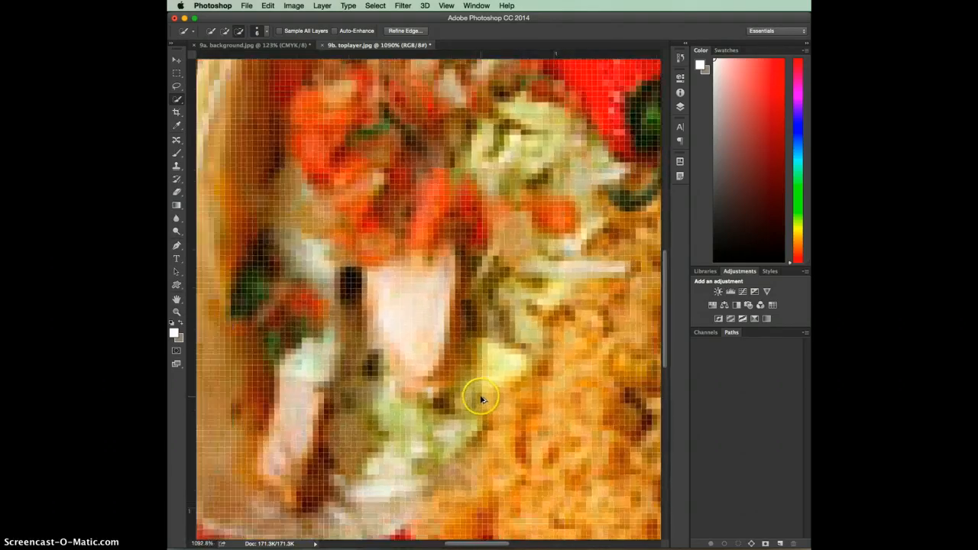
{"action": "scroll", "coordinate": [479, 398], "scroll_direction": "down", "scroll_amount": 4}
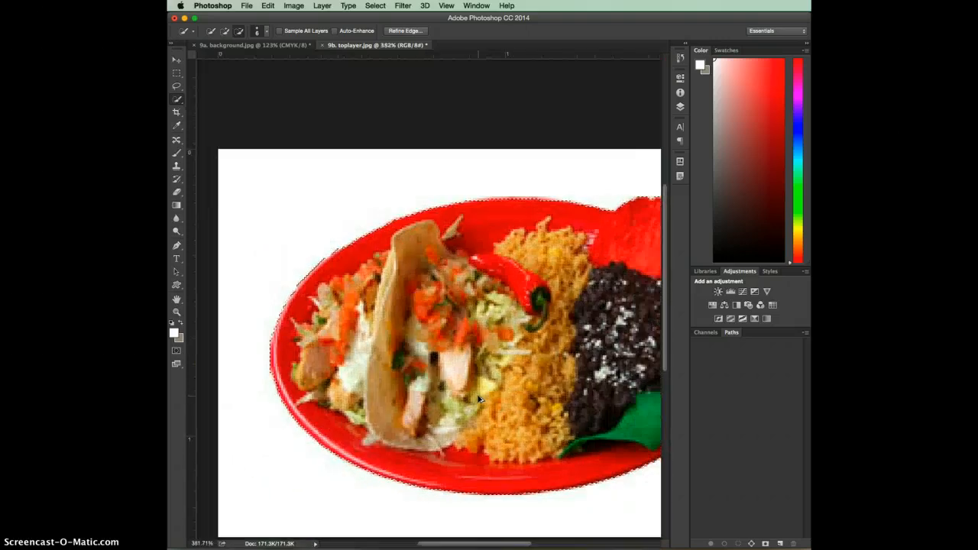
{"action": "scroll", "coordinate": [478, 398], "scroll_direction": "down", "scroll_amount": 2}
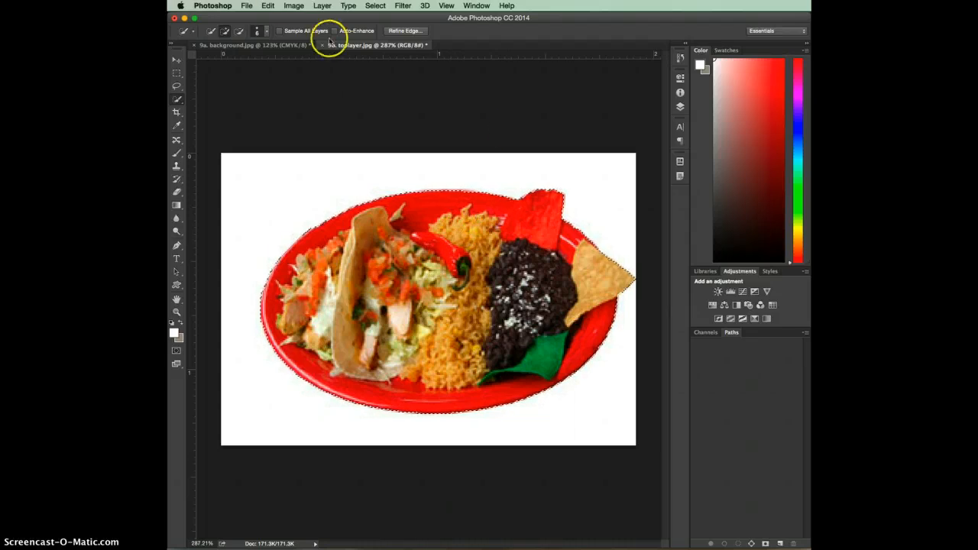
Copy the selected plate and paste it into the 9a. background.jpg document over the chili peppers.
{"action": "left_click", "coordinate": [269, 5]}
{"action": "left_click", "coordinate": [286, 77]}
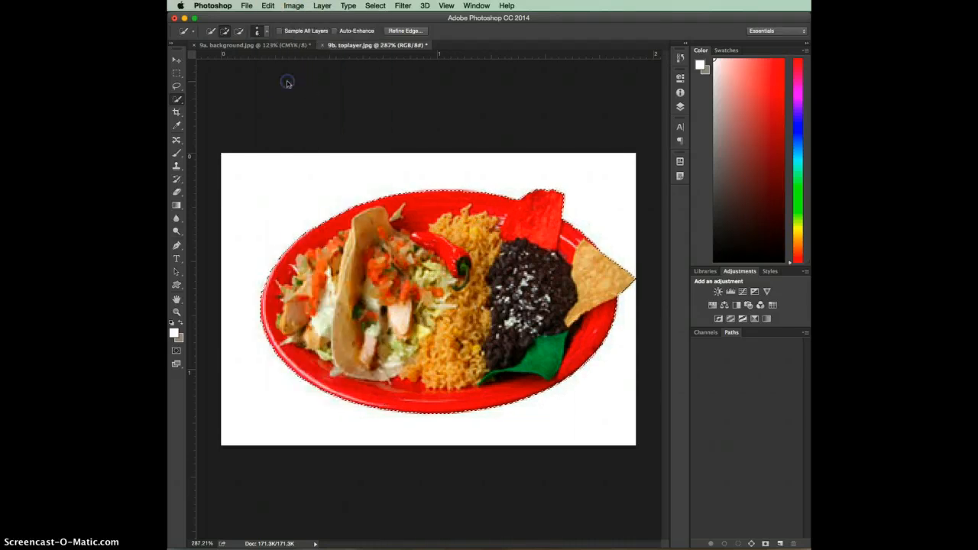
{"action": "left_click", "coordinate": [280, 45]}
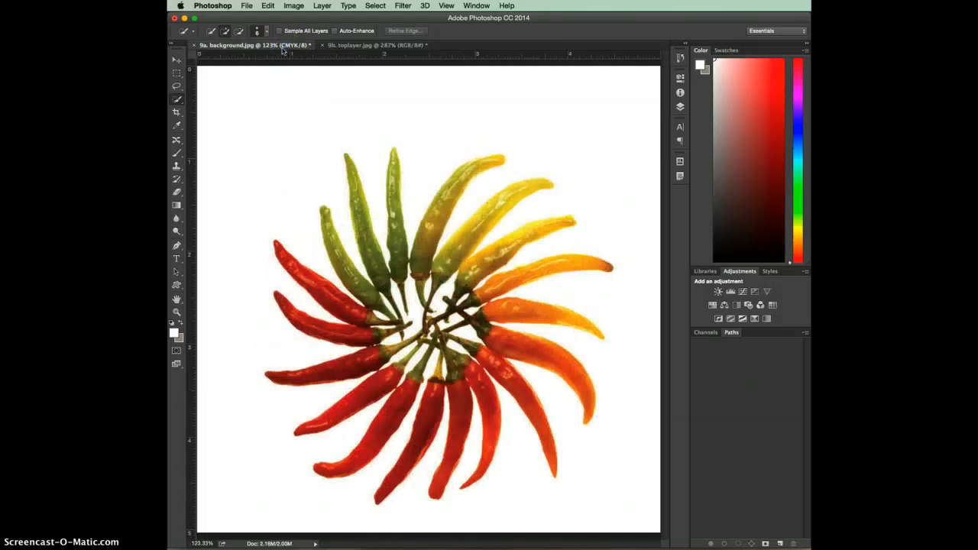
{"action": "left_click", "coordinate": [278, 47]}
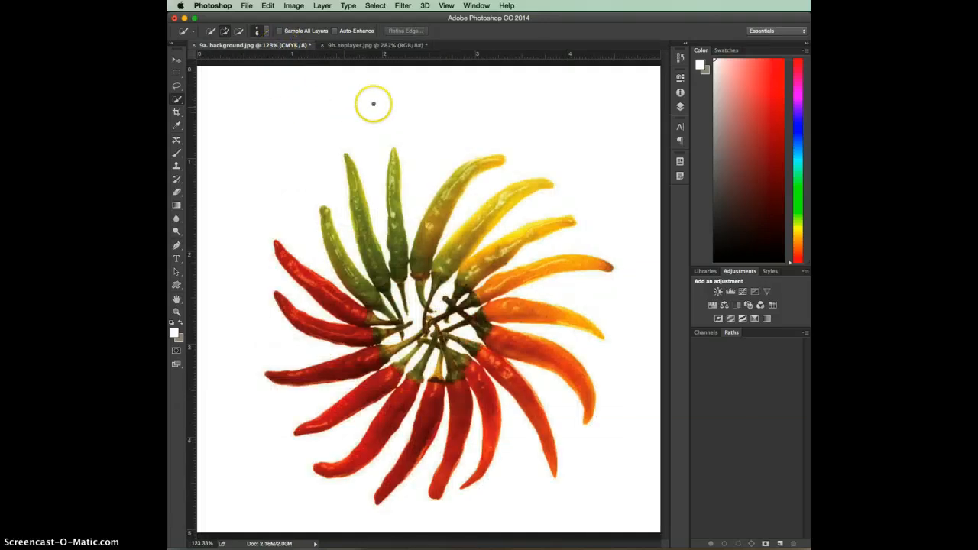
{"action": "left_click", "coordinate": [269, 6]}
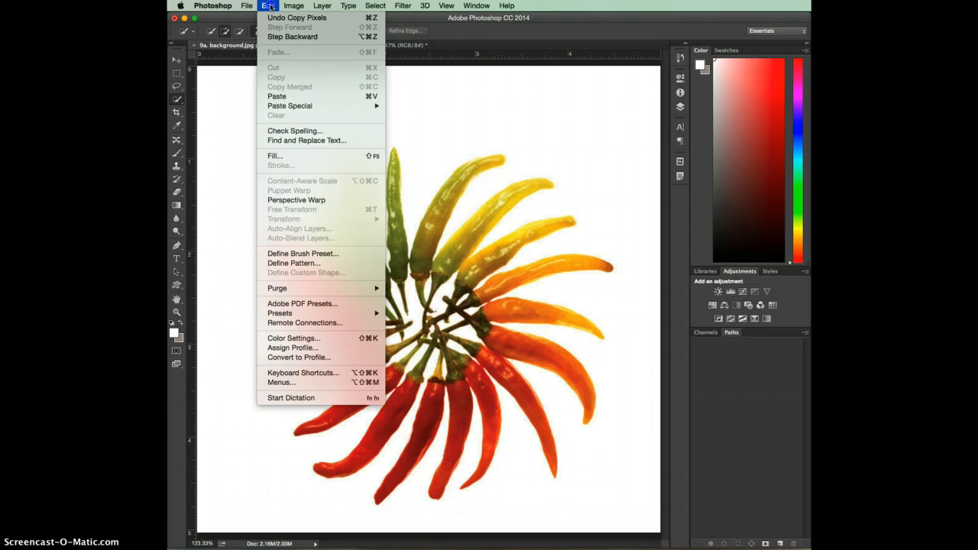
{"action": "left_click", "coordinate": [285, 97]}
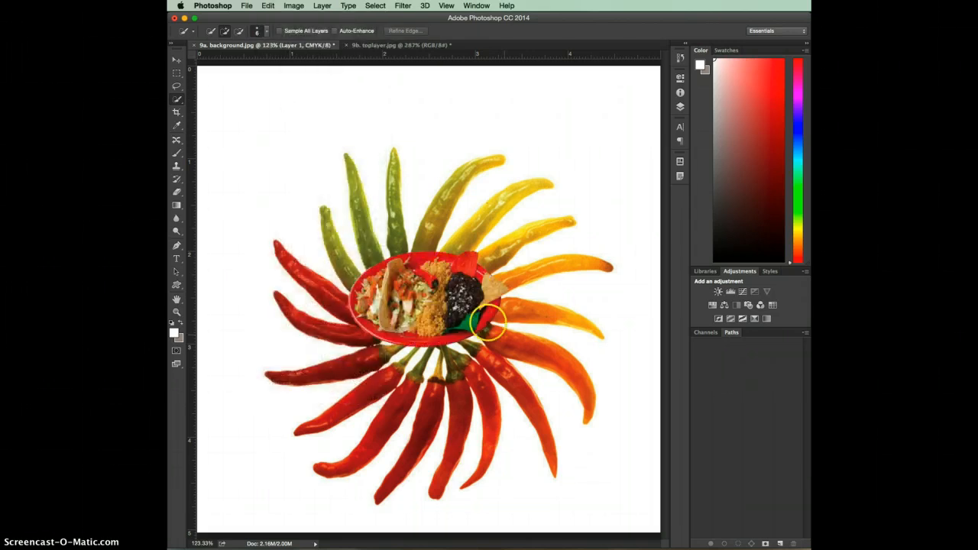
Move the pasted plate down and slightly right so it covers the stems at the centre of the chili peppers.
{"action": "left_click", "coordinate": [175, 61]}
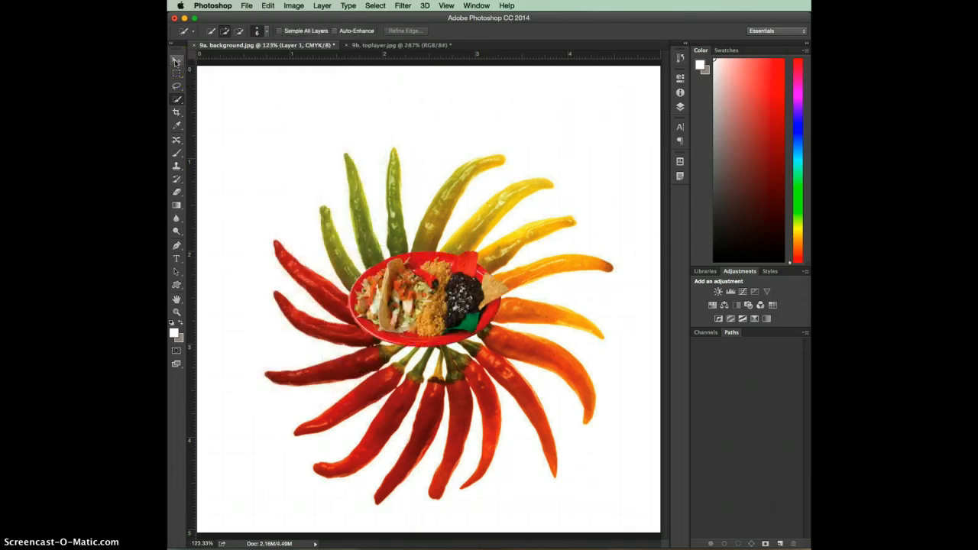
{"action": "left_click", "coordinate": [175, 61]}
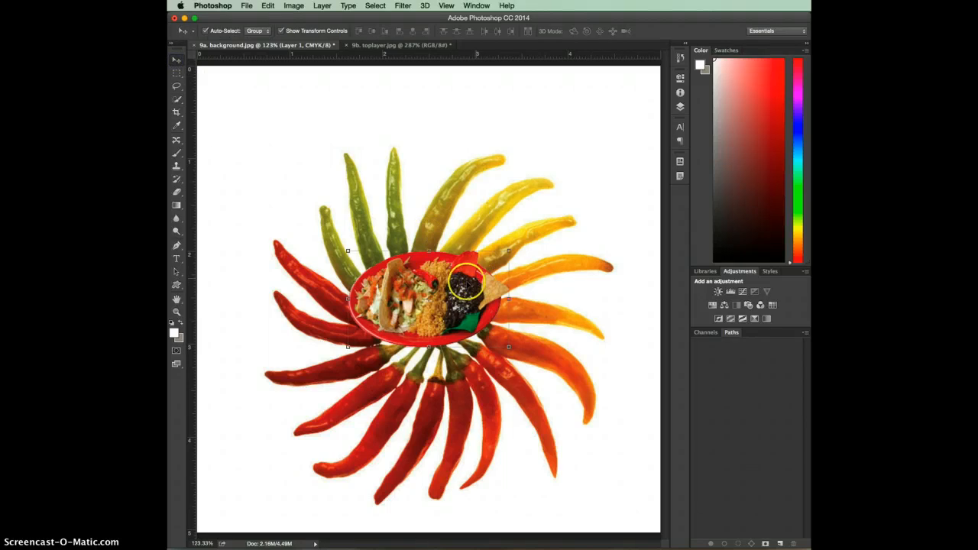
{"action": "left_click_drag", "start_coordinate": [447, 287], "coordinate": [457, 314]}
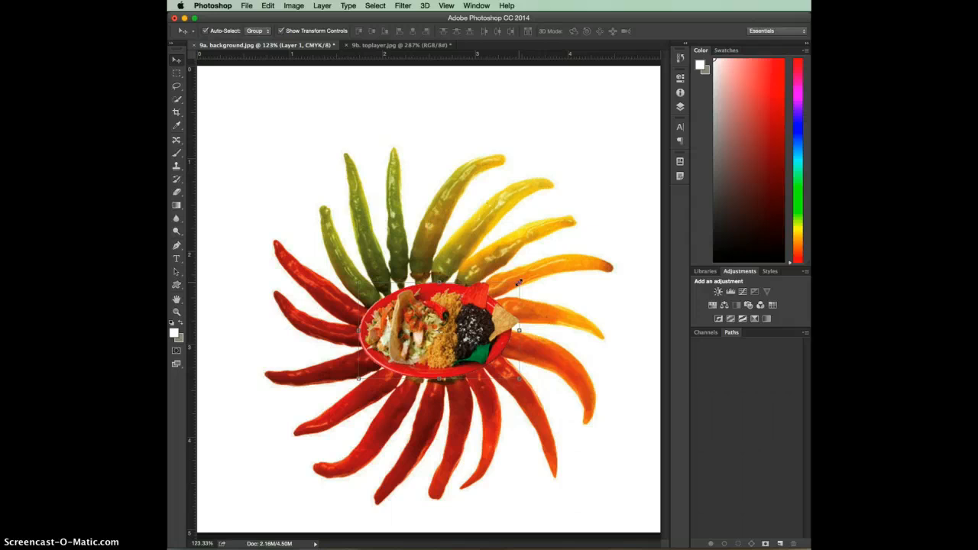
{"action": "left_click_drag", "start_coordinate": [519, 282], "coordinate": [494, 181]}
{"action": "left_click_drag", "start_coordinate": [495, 280], "coordinate": [466, 307]}
{"action": "left_click_drag", "start_coordinate": [464, 377], "coordinate": [519, 411]}
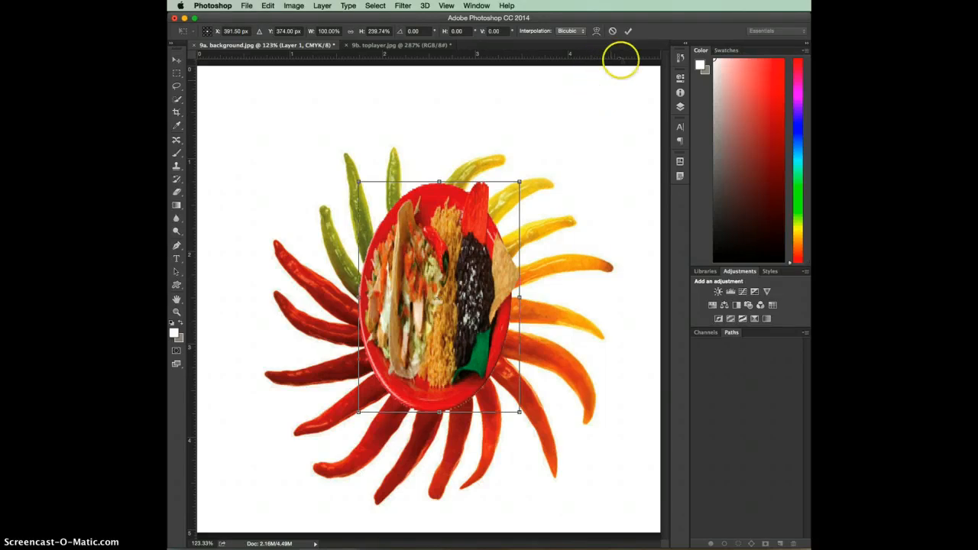
{"action": "left_click", "coordinate": [613, 32]}
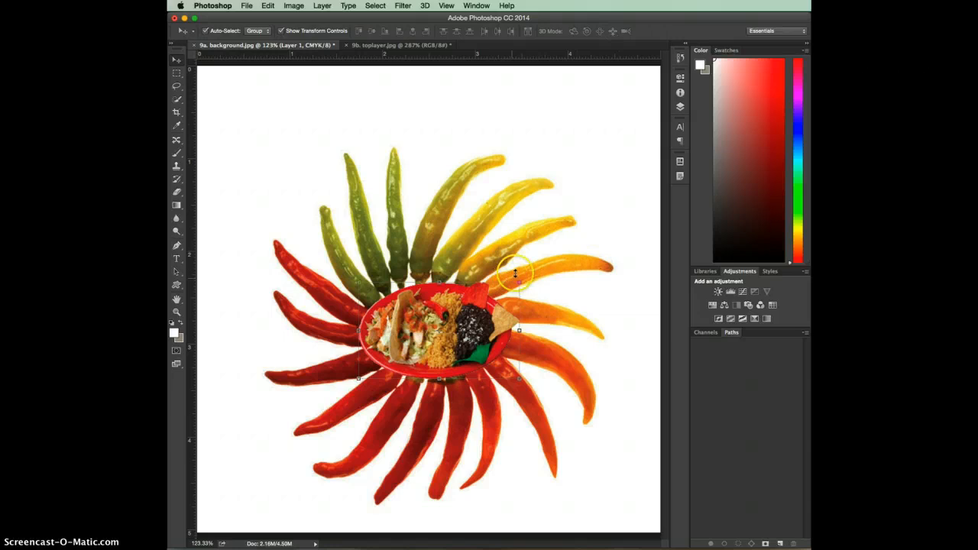
Scale the plate to 104.21% width and 114.10% height, and position it over the pepper stems at about X 375 px, Y 421 px.
{"action": "mouse_move", "coordinate": [518, 284]}
{"action": "left_mouse_down"}
{"action": "mouse_move", "coordinate": [535, 258]}
{"action": "mouse_move", "coordinate": [597, 220]}
{"action": "mouse_move", "coordinate": [518, 267]}
{"action": "left_mouse_up"}
{"action": "left_click_drag", "start_coordinate": [486, 311], "coordinate": [478, 312]}
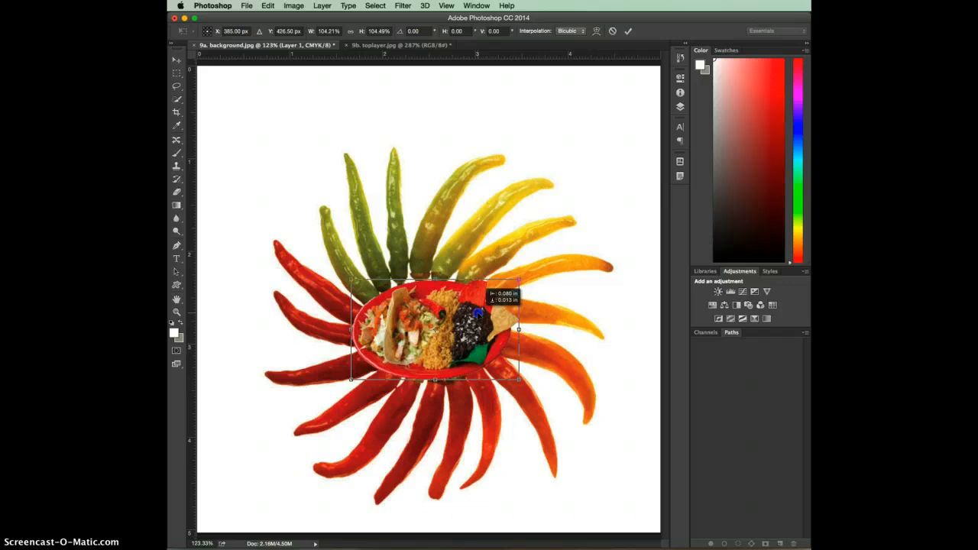
{"action": "left_click_drag", "start_coordinate": [477, 312], "coordinate": [478, 316]}
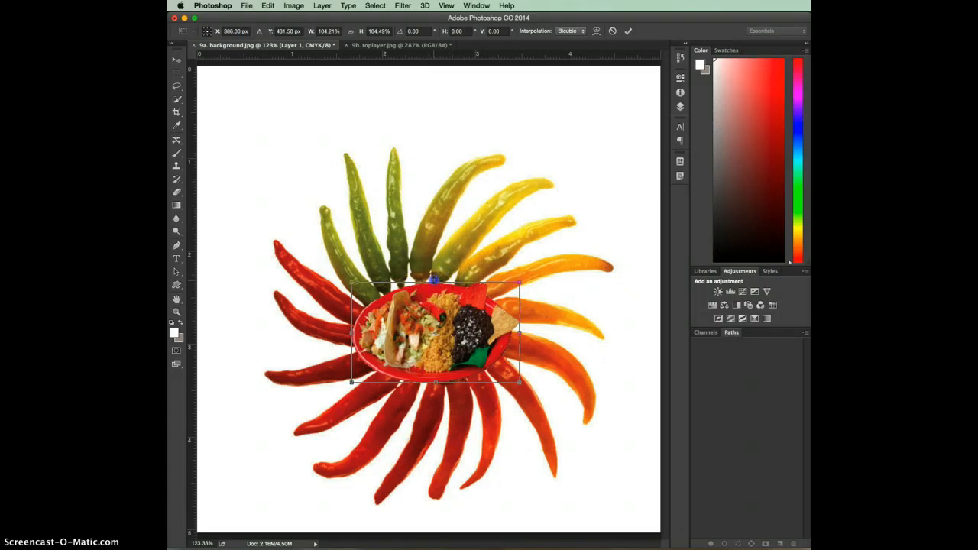
{"action": "mouse_move", "coordinate": [435, 283]}
{"action": "left_mouse_down"}
{"action": "mouse_move", "coordinate": [432, 264]}
{"action": "mouse_move", "coordinate": [432, 273]}
{"action": "left_mouse_up"}
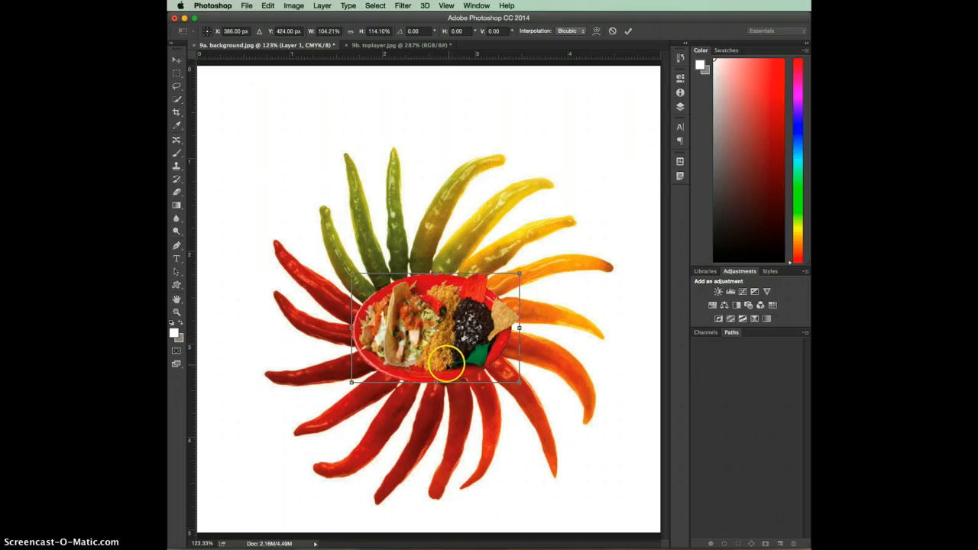
{"action": "mouse_move", "coordinate": [445, 360]}
{"action": "left_mouse_down"}
{"action": "mouse_move", "coordinate": [434, 383]}
{"action": "mouse_move", "coordinate": [443, 373]}
{"action": "left_mouse_up"}
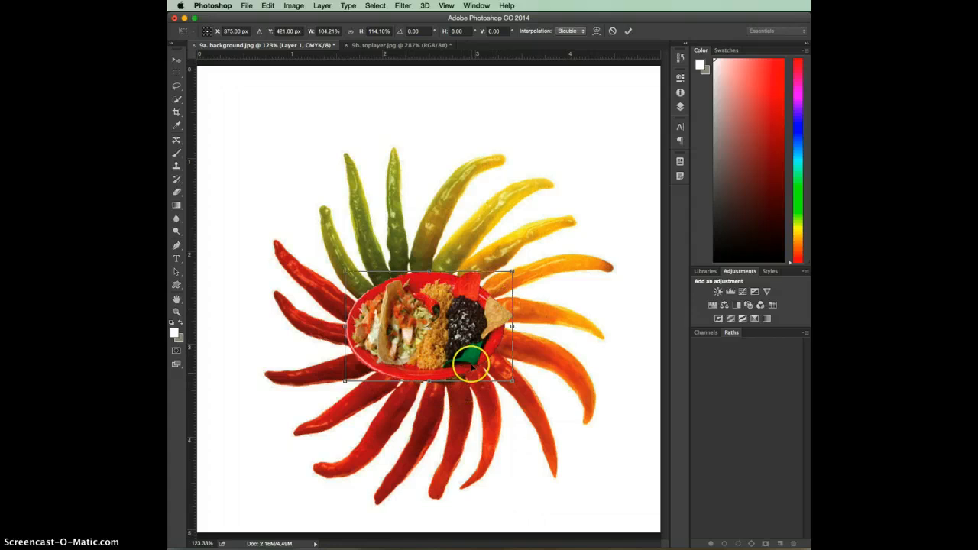
{"action": "left_click_drag", "start_coordinate": [464, 349], "coordinate": [462, 347]}
{"action": "left_click", "coordinate": [627, 31]}
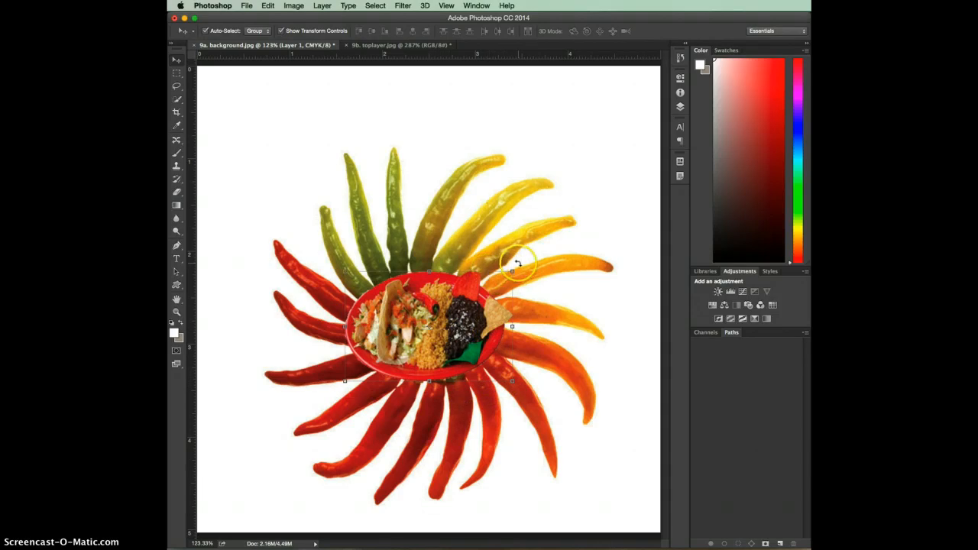
Undo a trial rotation of the plate and shift it slightly right and down to about X 381 px, Y 423 px.
{"action": "left_click_drag", "start_coordinate": [529, 265], "coordinate": [498, 241]}
{"action": "key", "text": "super+z"}
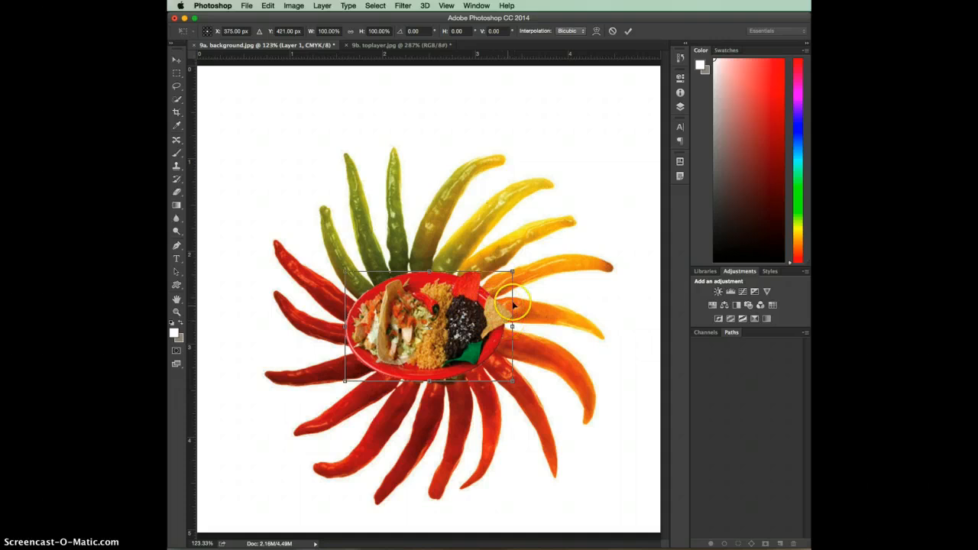
{"action": "left_click_drag", "start_coordinate": [489, 318], "coordinate": [492, 319]}
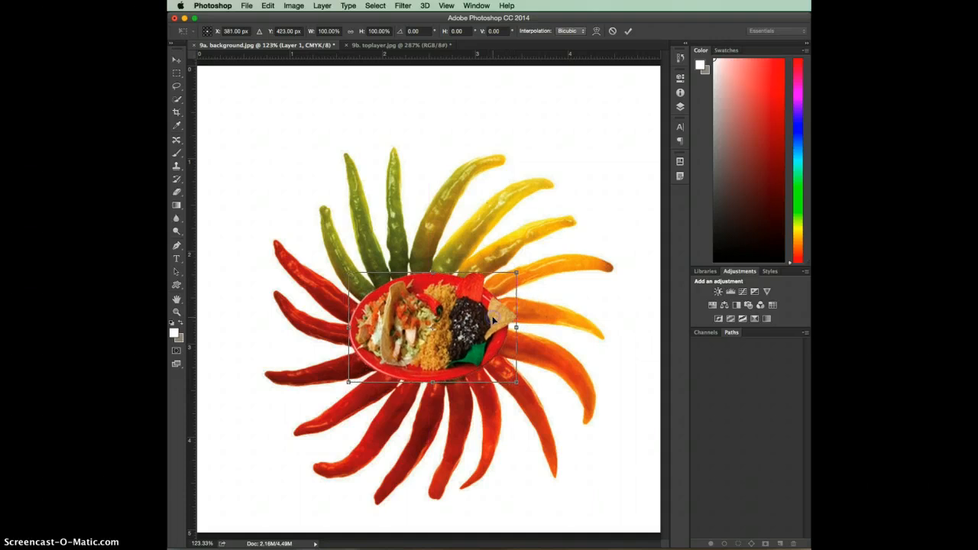
{"action": "key", "text": "Return"}
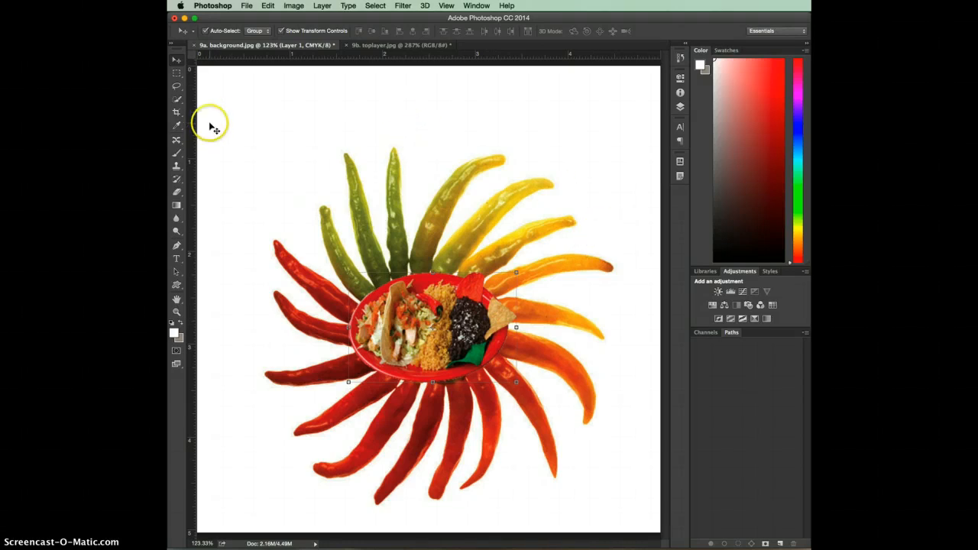
Add a text box in the white area above and left of the peppers with the text "Fire" and select all of it.
{"action": "left_click", "coordinate": [177, 259]}
{"action": "left_click_drag", "start_coordinate": [222, 91], "coordinate": [356, 151]}
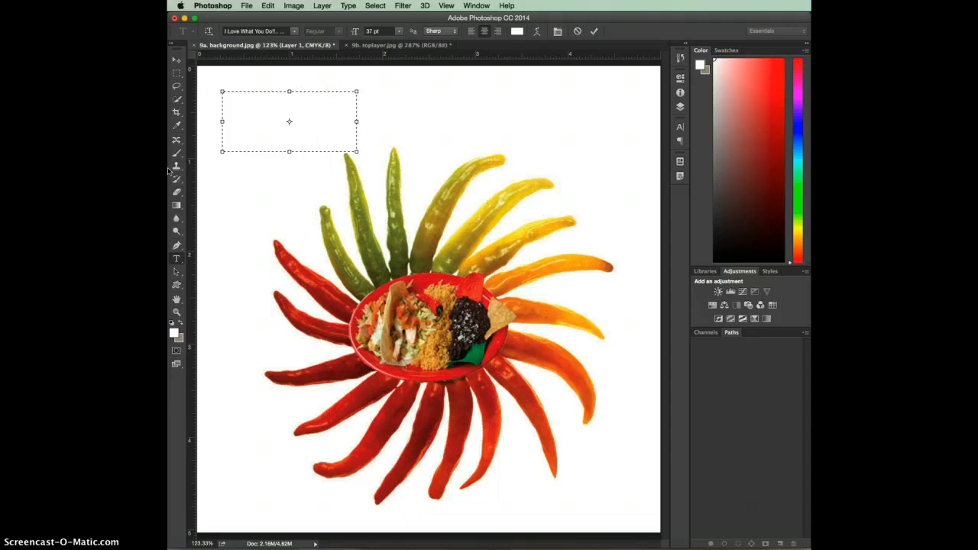
{"action": "key", "text": "super+a"}
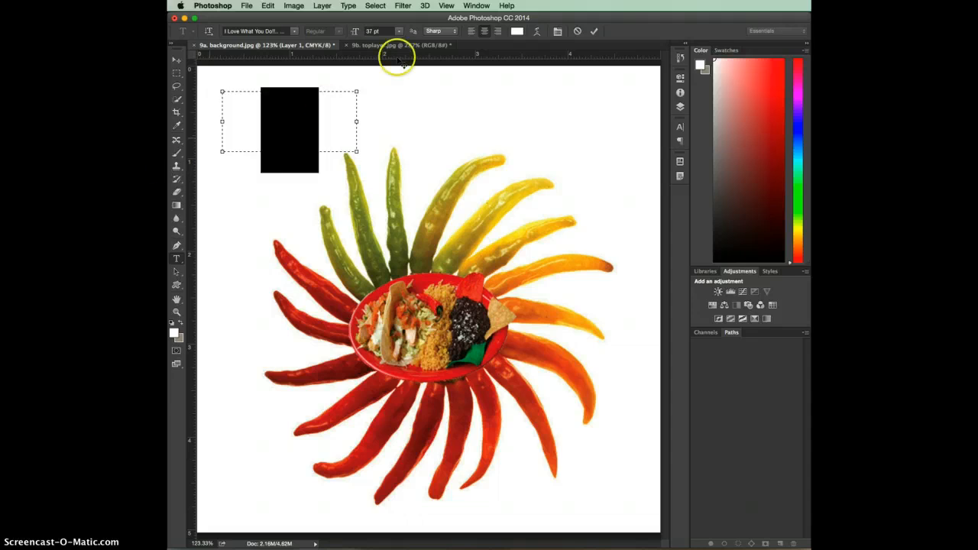
Sample a red pepper for the text colour and adjust it to a brighter, more saturated red.
{"action": "left_click", "coordinate": [516, 32]}
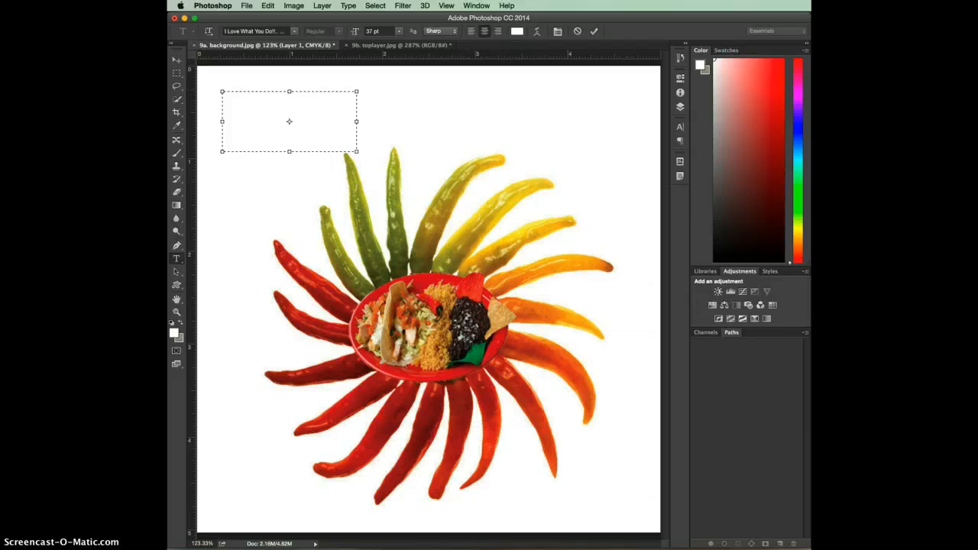
{"action": "left_click_drag", "start_coordinate": [808, 251], "coordinate": [565, 204]}
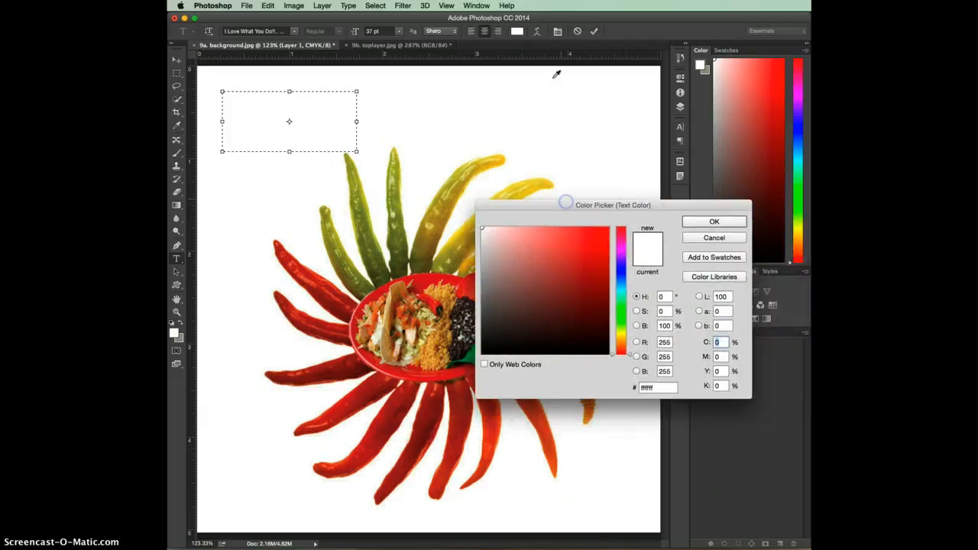
{"action": "left_click", "coordinate": [596, 244]}
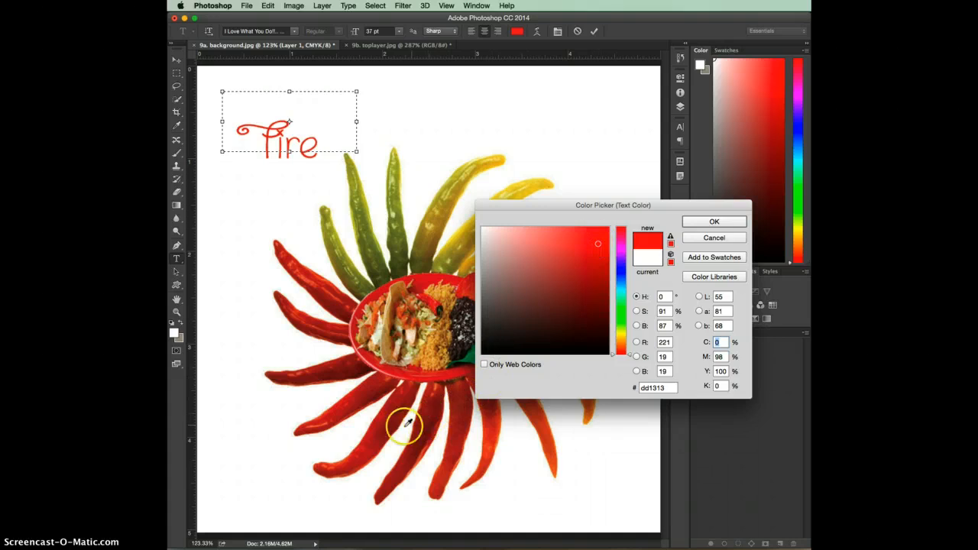
{"action": "left_click", "coordinate": [373, 437]}
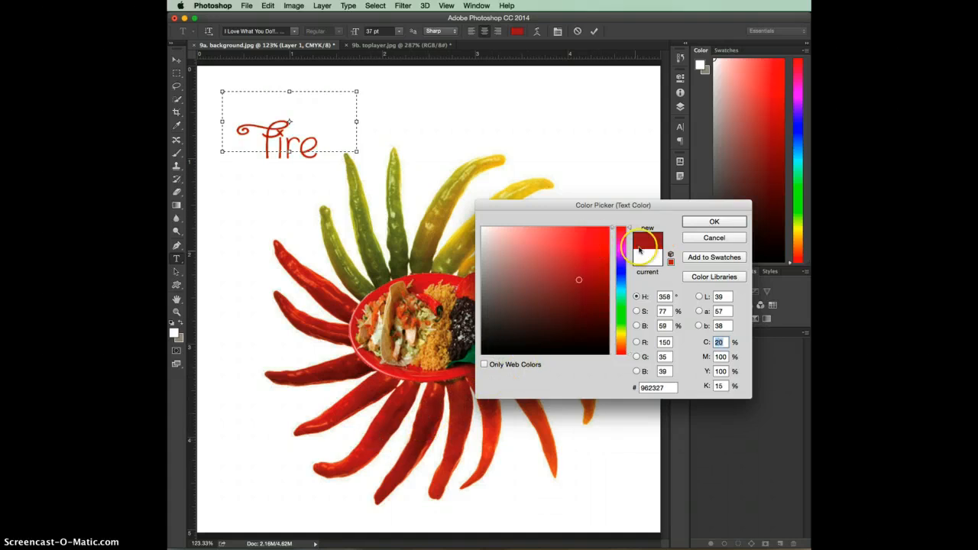
{"action": "left_click", "coordinate": [590, 258]}
{"action": "left_click", "coordinate": [714, 221]}
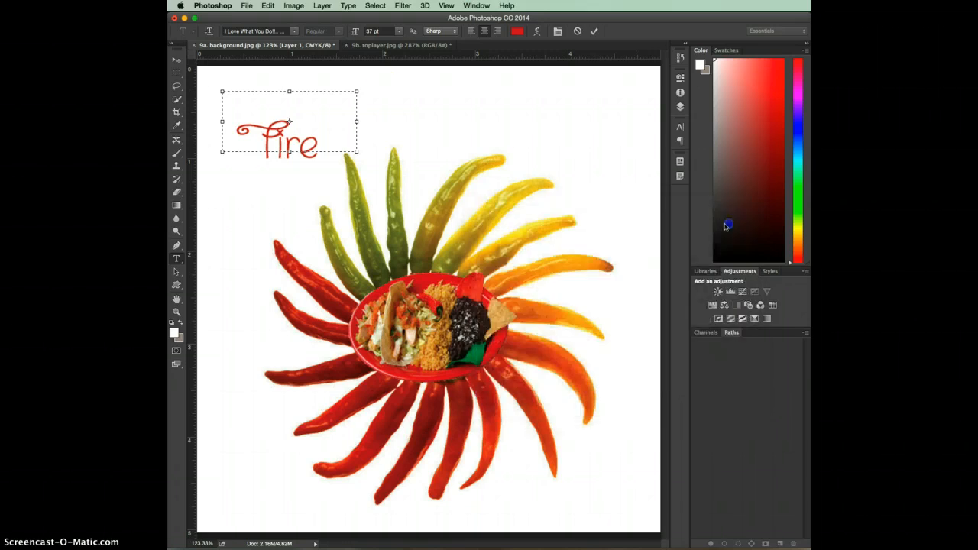
Widen the text box to about 4 in across the image and extend its text to read "Firecracker surpise".
{"action": "left_click_drag", "start_coordinate": [356, 122], "coordinate": [596, 129]}
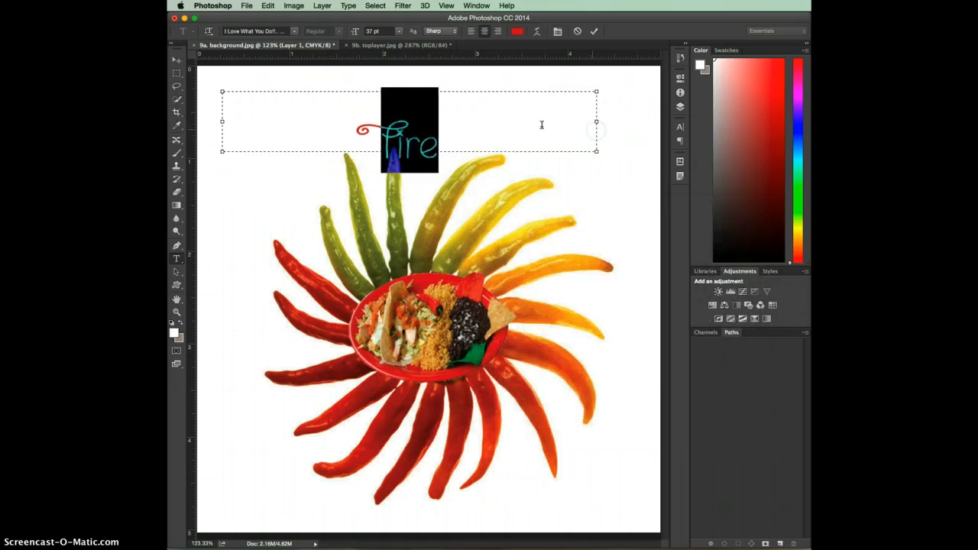
{"action": "left_click", "coordinate": [462, 141]}
{"action": "type", "text": "cr"}
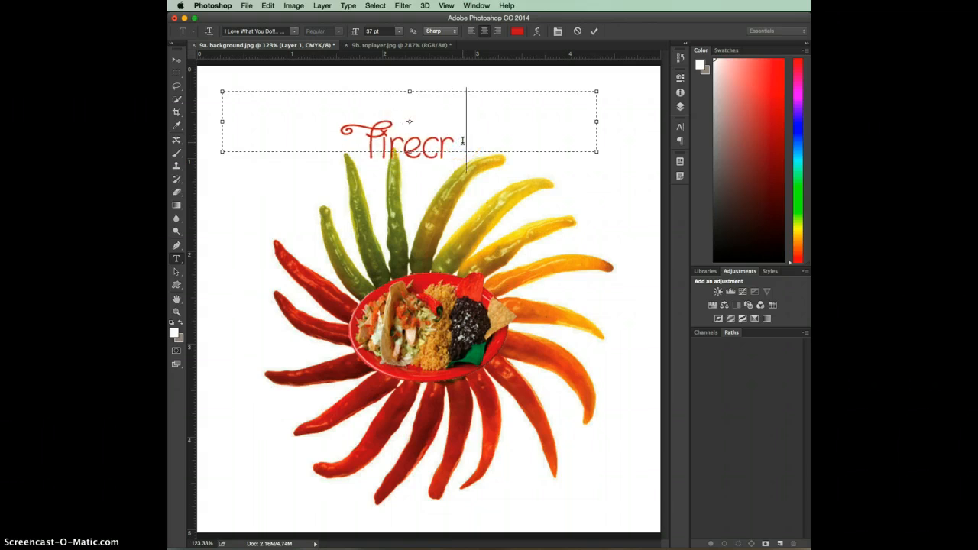
{"action": "type", "text": "acker sur"}
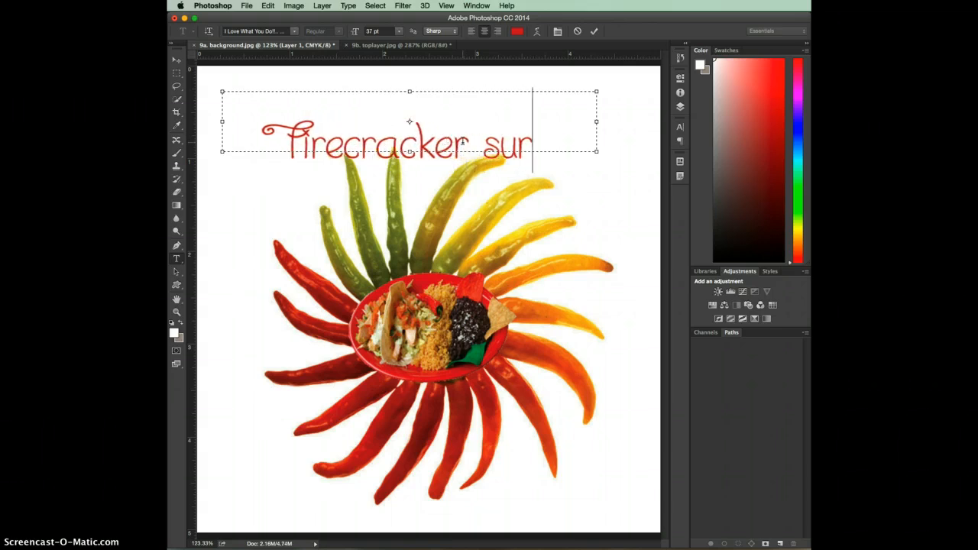
{"action": "key", "text": "BackSpace"}
{"action": "key", "text": "BackSpace"}
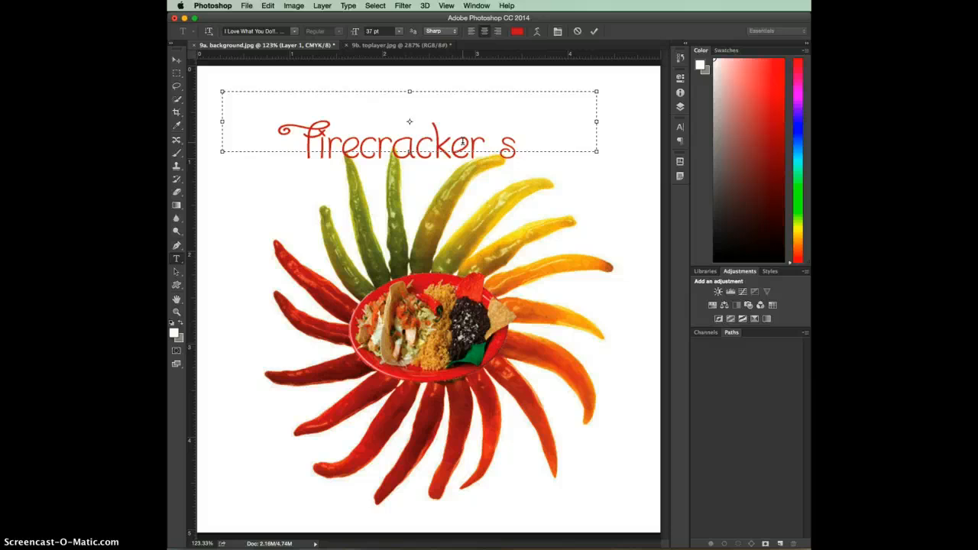
{"action": "type", "text": "urpise"}
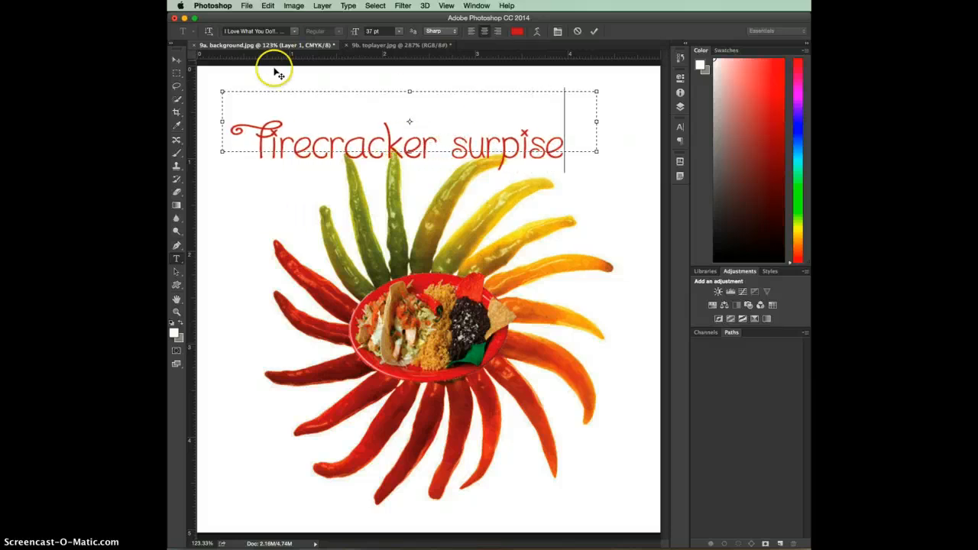
Select the whole title text and change its font to Kingthings Whizzbang regular.
{"action": "key", "text": "super+a"}
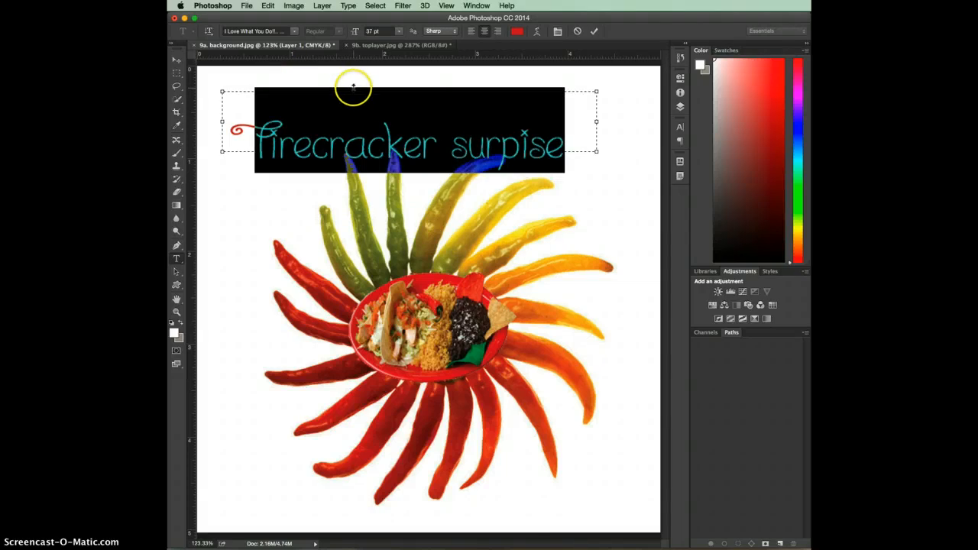
{"action": "left_click", "coordinate": [295, 33]}
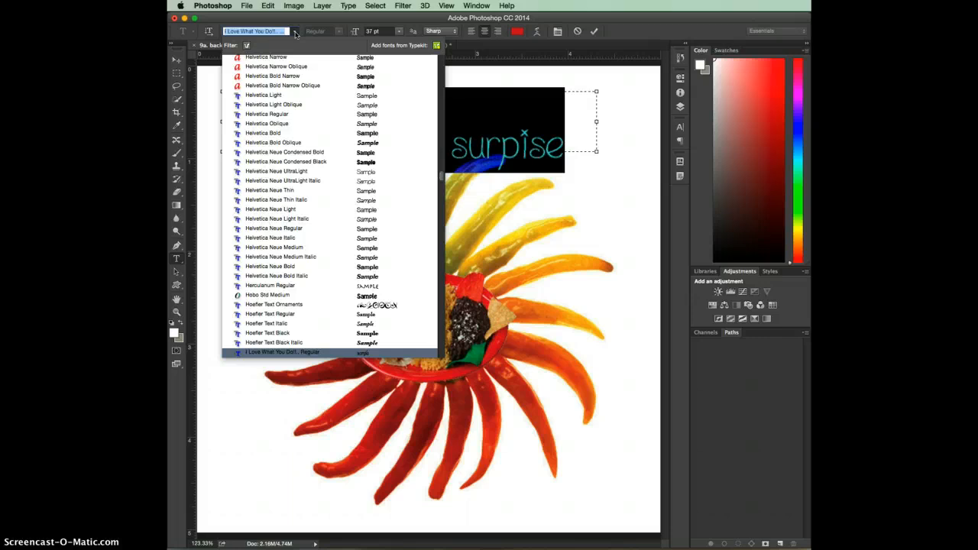
{"action": "scroll", "coordinate": [342, 237], "scroll_direction": "down", "scroll_amount": 5}
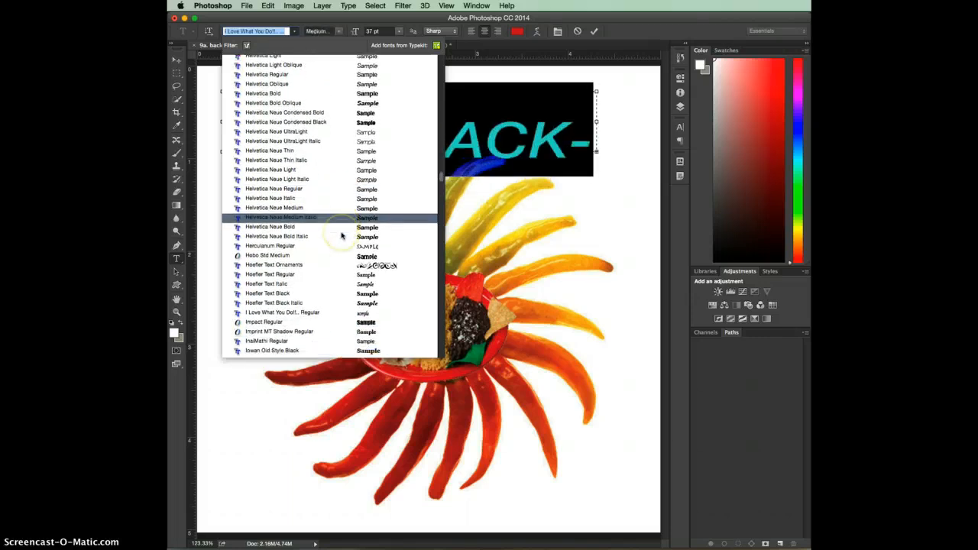
{"action": "scroll", "coordinate": [342, 235], "scroll_direction": "down", "scroll_amount": 10}
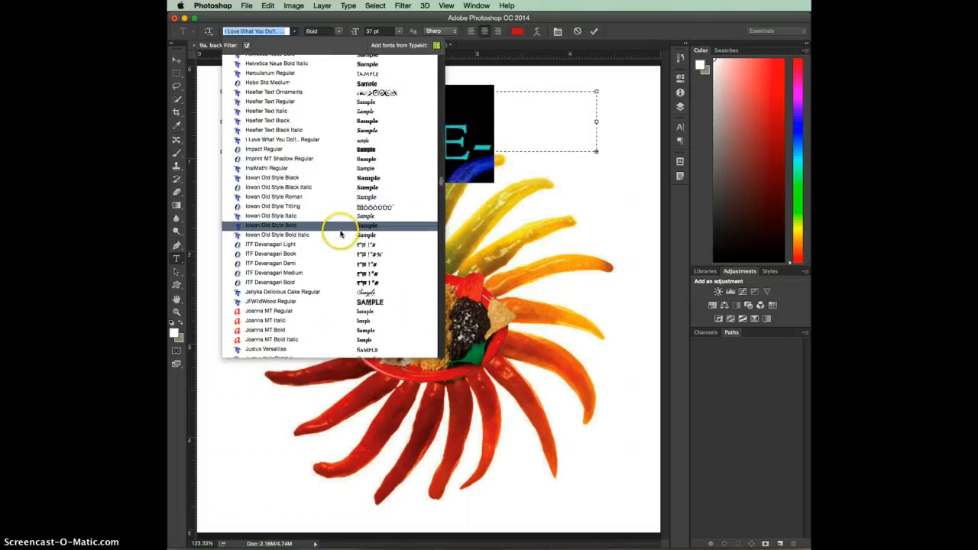
{"action": "scroll", "coordinate": [341, 233], "scroll_direction": "down", "scroll_amount": 2}
{"action": "scroll", "coordinate": [340, 232], "scroll_direction": "down", "scroll_amount": 10}
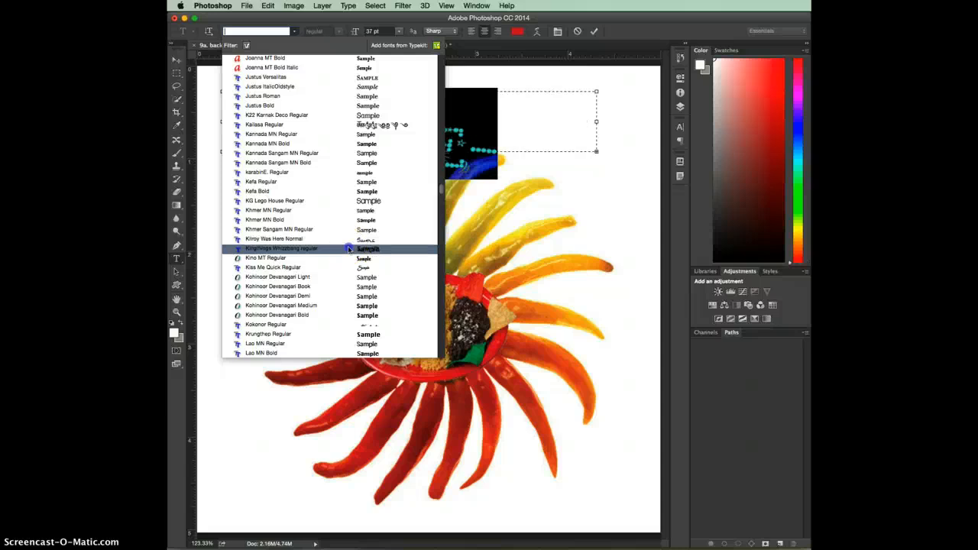
{"action": "left_click", "coordinate": [349, 251]}
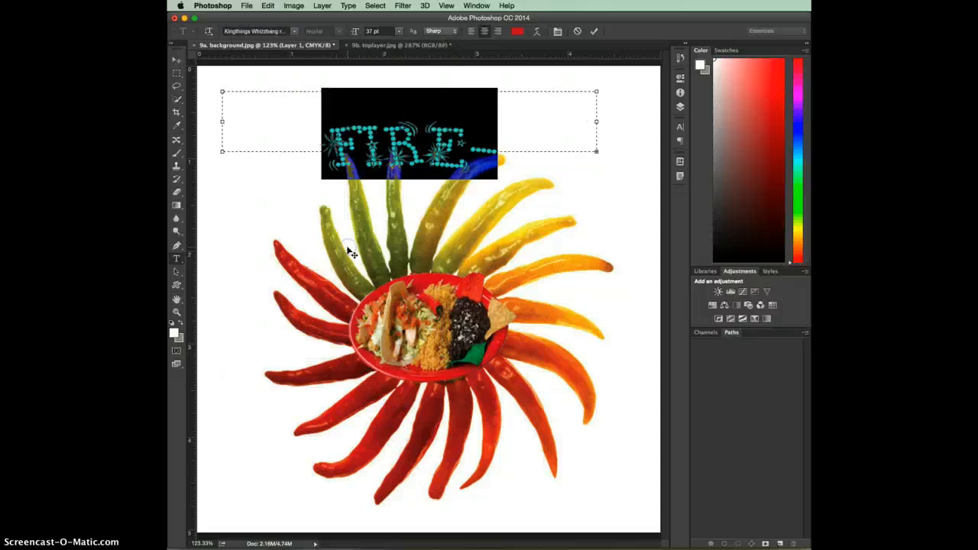
Set the title's font to LeviReBrushed Regular and deselect the text.
{"action": "left_click", "coordinate": [294, 31]}
{"action": "scroll", "coordinate": [315, 233], "scroll_direction": "down", "scroll_amount": 8}
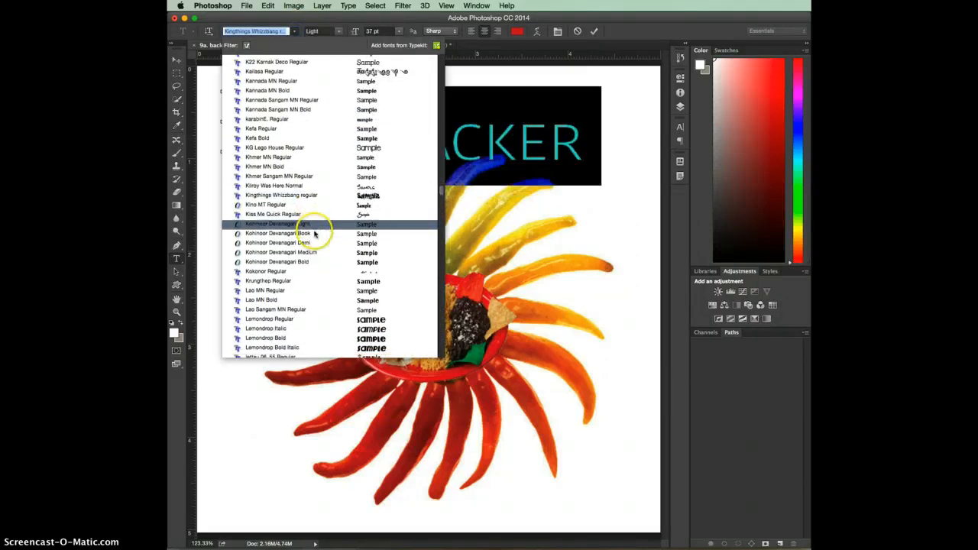
{"action": "scroll", "coordinate": [313, 233], "scroll_direction": "down", "scroll_amount": 6}
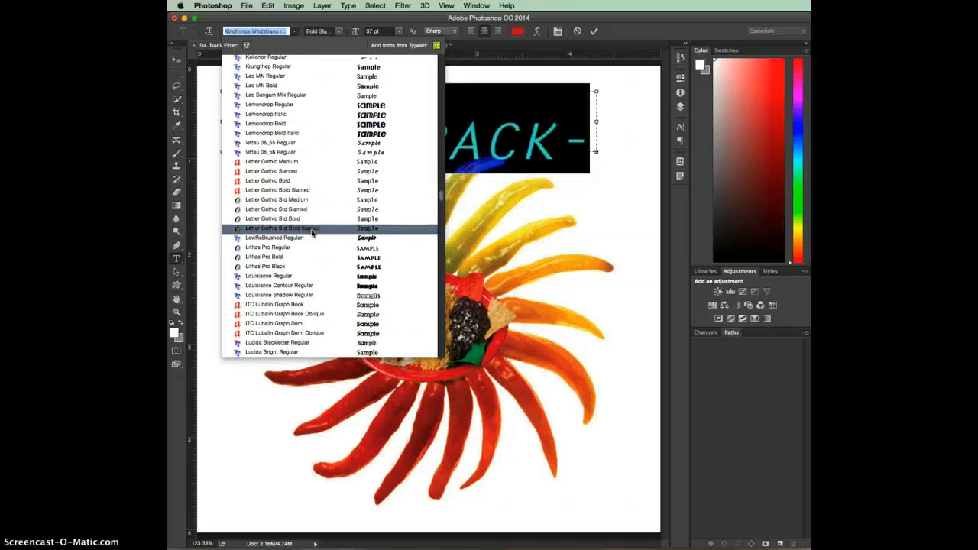
{"action": "left_click", "coordinate": [312, 238]}
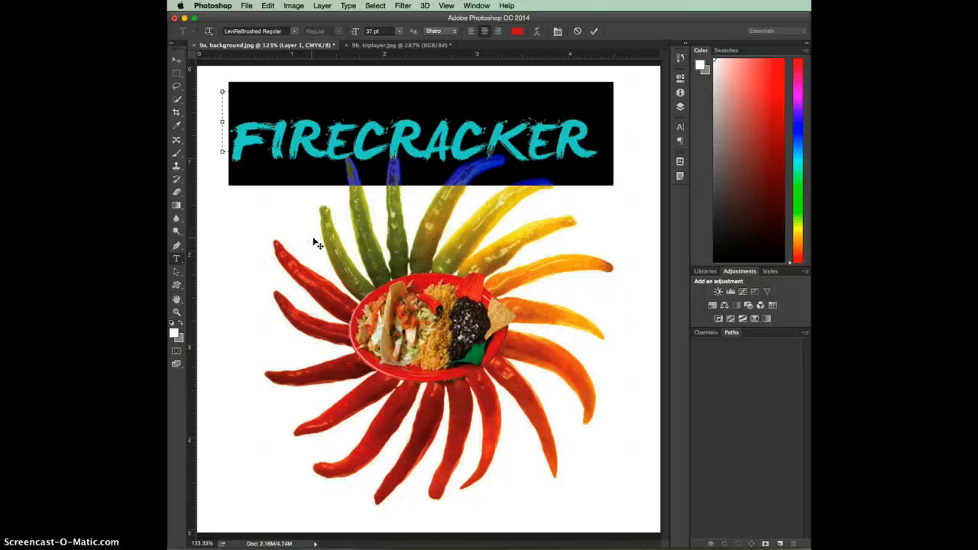
{"action": "left_click", "coordinate": [423, 108]}
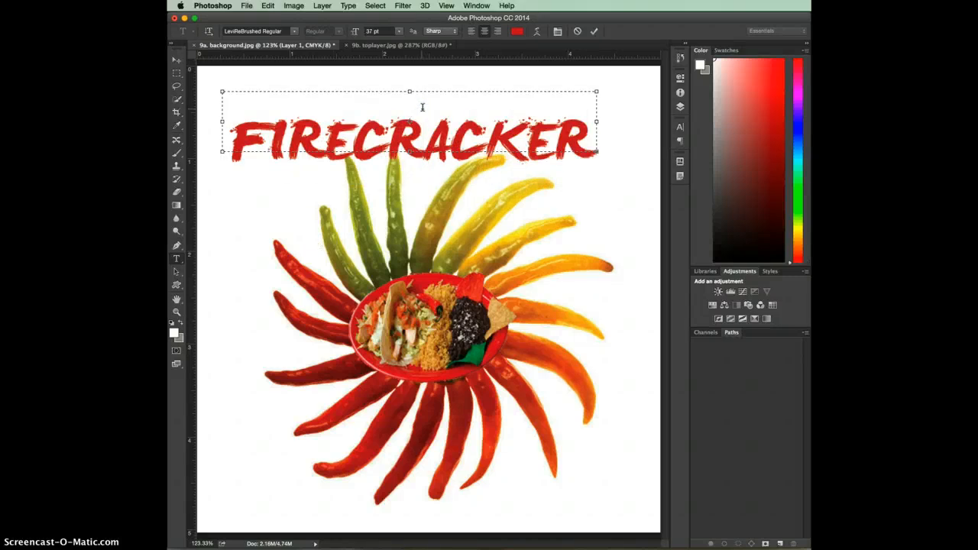
Reduce the whole title's font size to 21 pt so it fits on one line, and commit the text.
{"action": "left_click", "coordinate": [430, 108]}
{"action": "key", "text": "ctrl+a"}
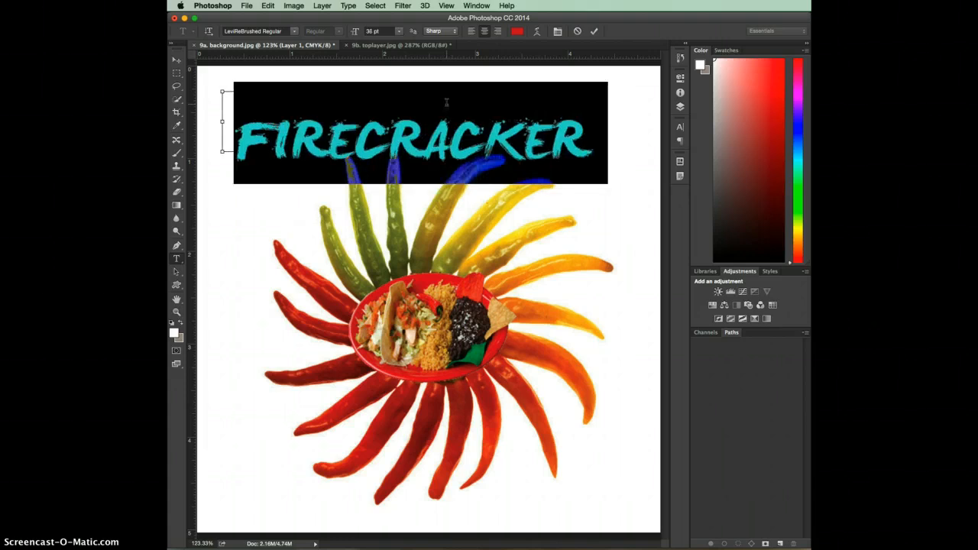
{"action": "key", "text": "ctrl+shift+comma"}
{"action": "key", "text": "ctrl+shift+comma"}
{"action": "key", "text": "ctrl+shift+comma"}
{"action": "key", "text": "ctrl+shift+comma"}
{"action": "key", "text": "ctrl+shift+comma"}
{"action": "key", "text": "ctrl+shift+comma"}
{"action": "key", "text": "ctrl+shift+comma"}
{"action": "key", "text": "ctrl+shift+comma"}
{"action": "key", "text": "ctrl+shift+comma"}
{"action": "key", "text": "ctrl+shift+comma"}
{"action": "key", "text": "ctrl+shift+comma"}
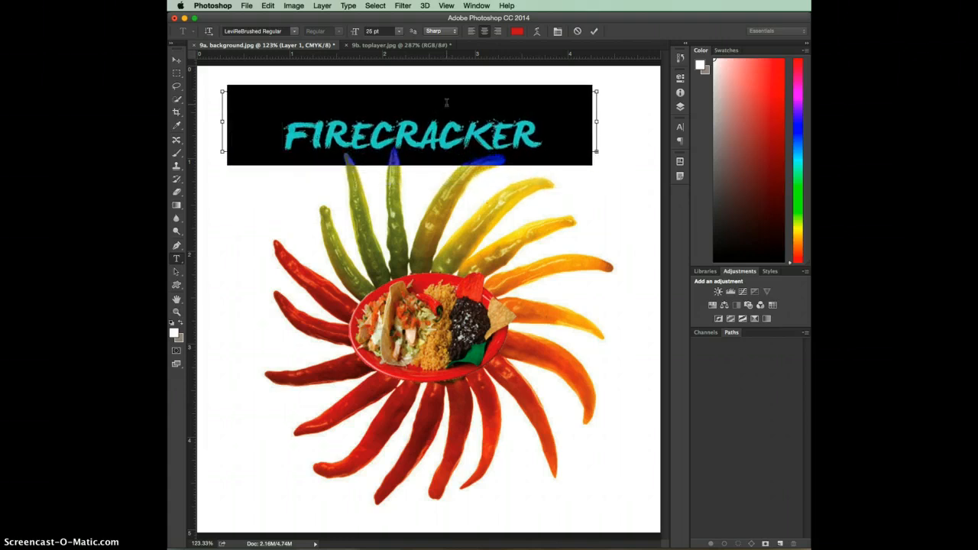
{"action": "key", "text": "ctrl+shift+comma"}
{"action": "key", "text": "ctrl+shift+comma"}
{"action": "key", "text": "ctrl+shift+comma"}
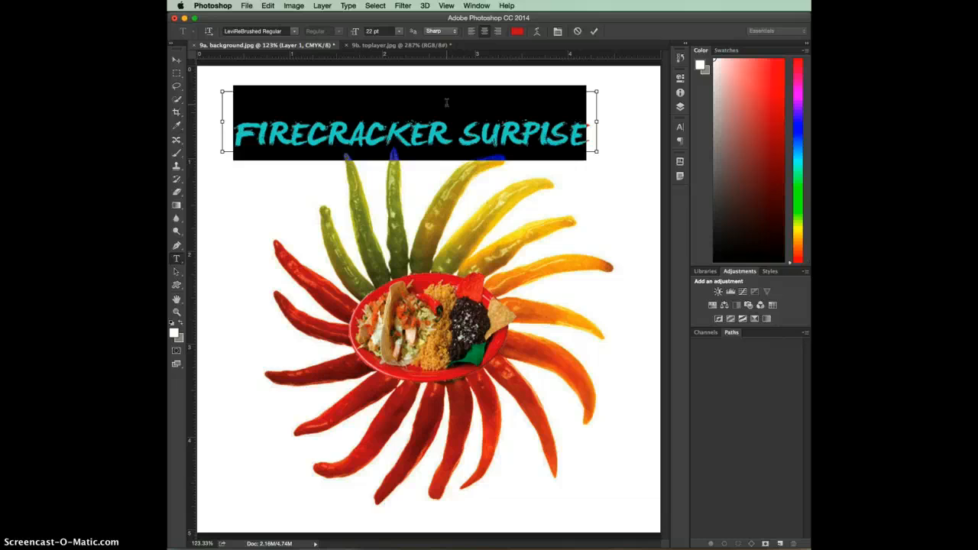
{"action": "key", "text": "ctrl+shift+comma"}
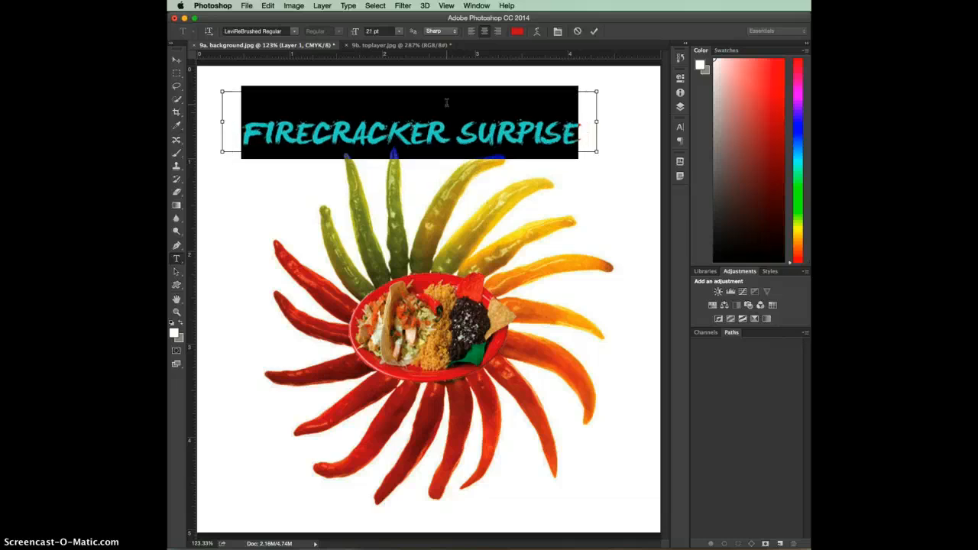
{"action": "left_click", "coordinate": [450, 116]}
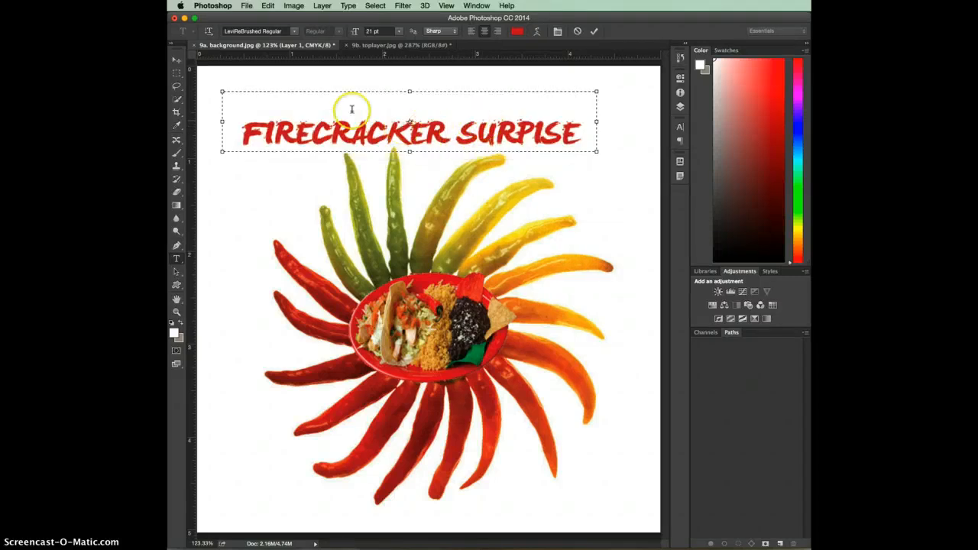
{"action": "left_click", "coordinate": [177, 59]}
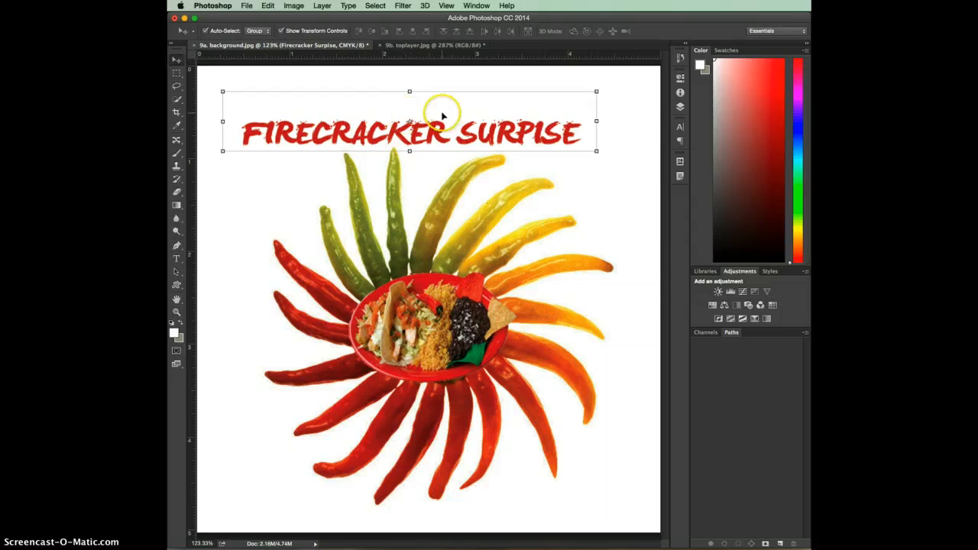
Warp the title text with a horizontal Arc at +45% bend and move it down to just above the peppers.
{"action": "left_click", "coordinate": [177, 258]}
{"action": "left_click", "coordinate": [380, 131]}
{"action": "double_click", "coordinate": [380, 131]}
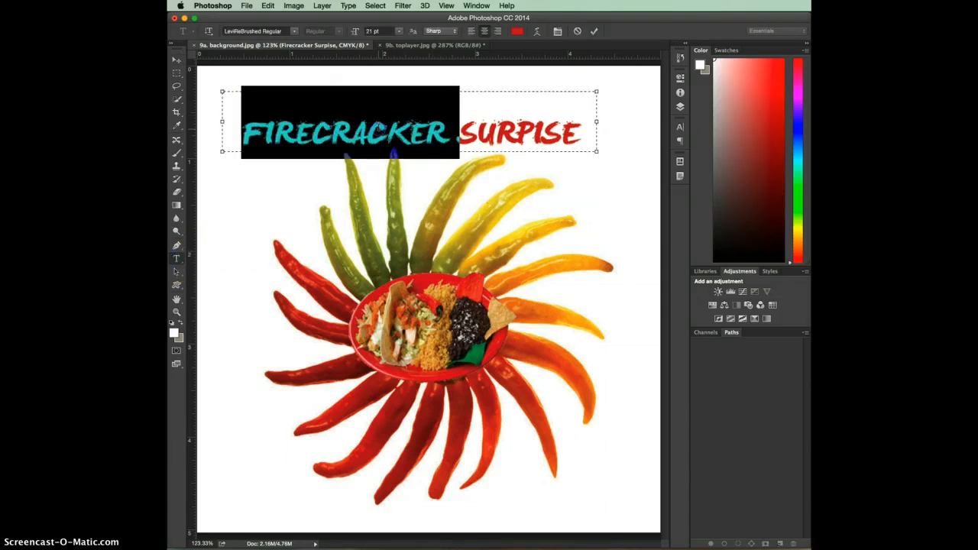
{"action": "left_click", "coordinate": [381, 130]}
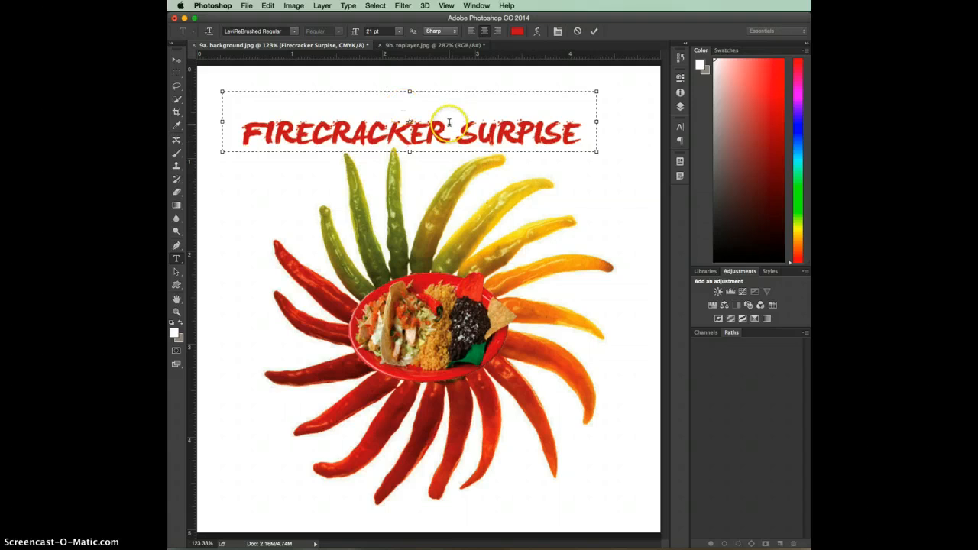
{"action": "left_click", "coordinate": [536, 34]}
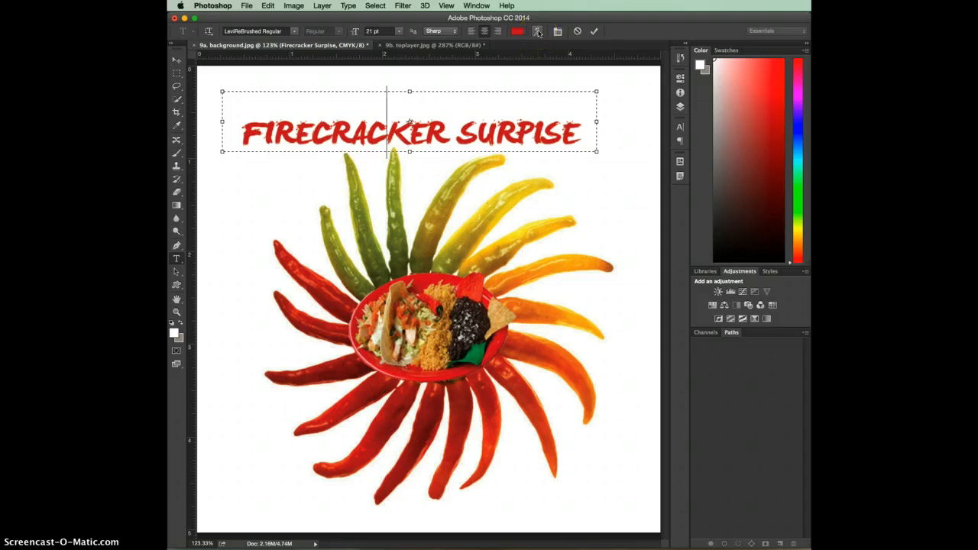
{"action": "left_click", "coordinate": [538, 33]}
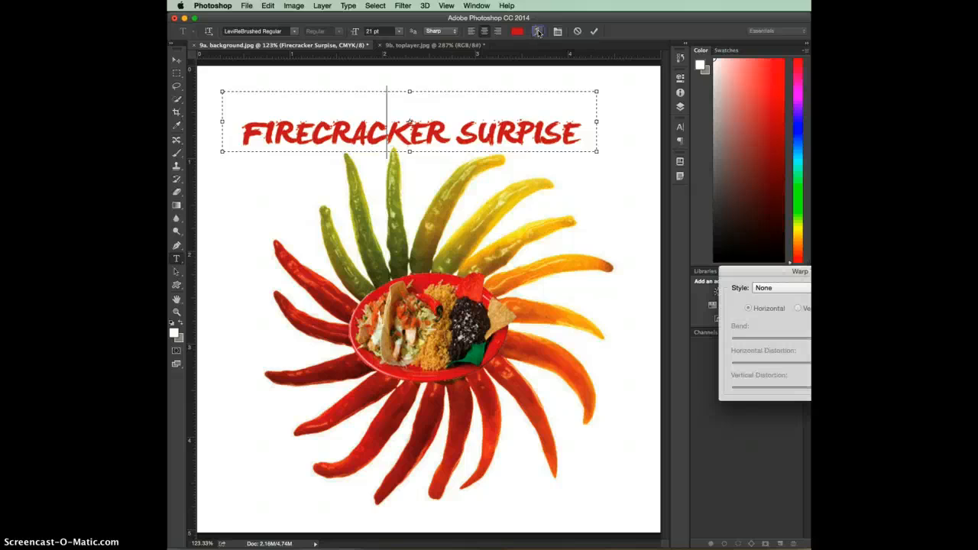
{"action": "left_click_drag", "start_coordinate": [771, 271], "coordinate": [665, 103]}
{"action": "left_click", "coordinate": [663, 119]}
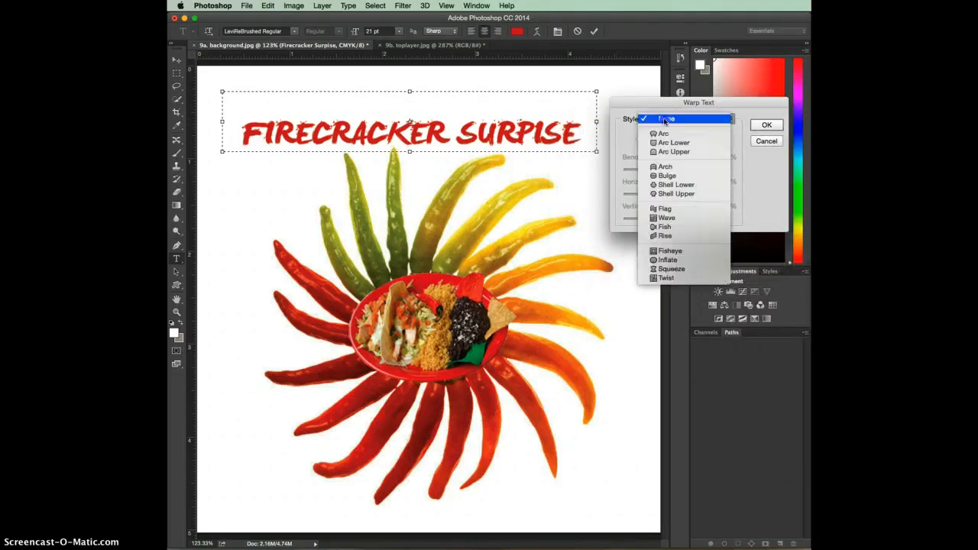
{"action": "left_click", "coordinate": [662, 134]}
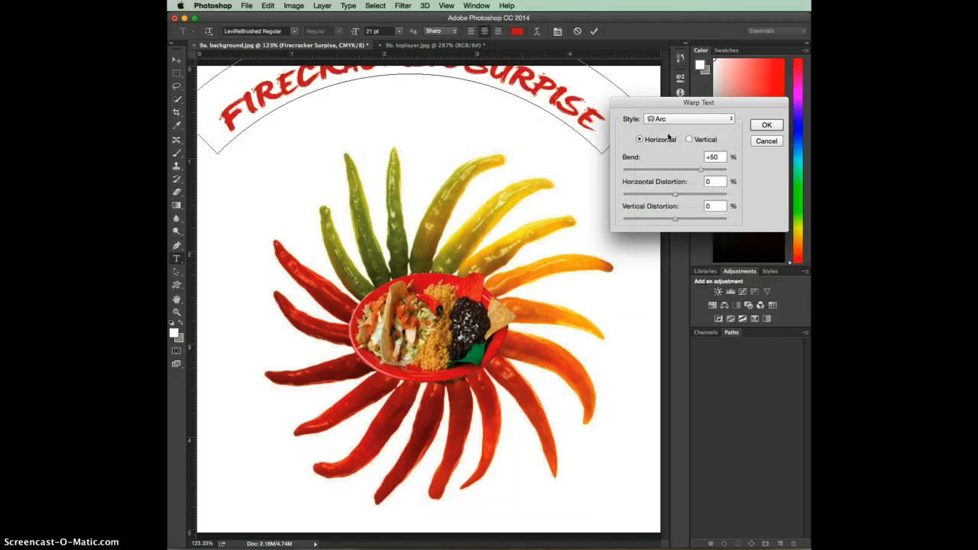
{"action": "left_click_drag", "start_coordinate": [609, 97], "coordinate": [571, 155]}
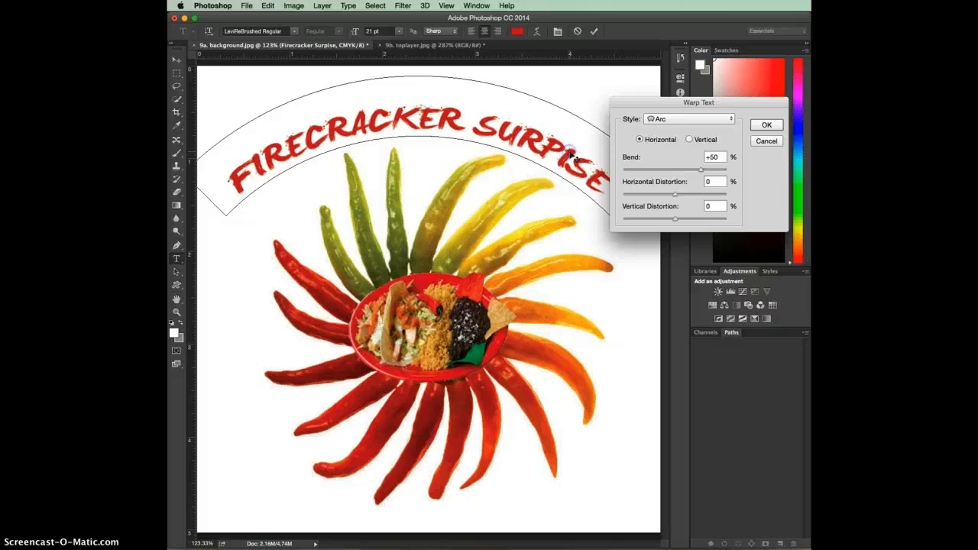
{"action": "left_click_drag", "start_coordinate": [698, 169], "coordinate": [697, 171]}
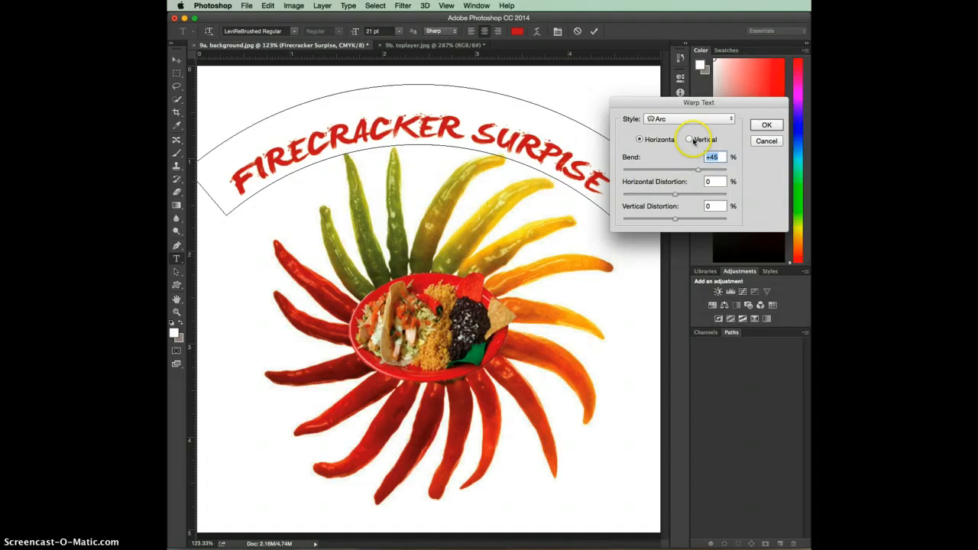
Try the Arc warp in vertical orientation and shift the title up and left over the peppers.
{"action": "left_click", "coordinate": [691, 139]}
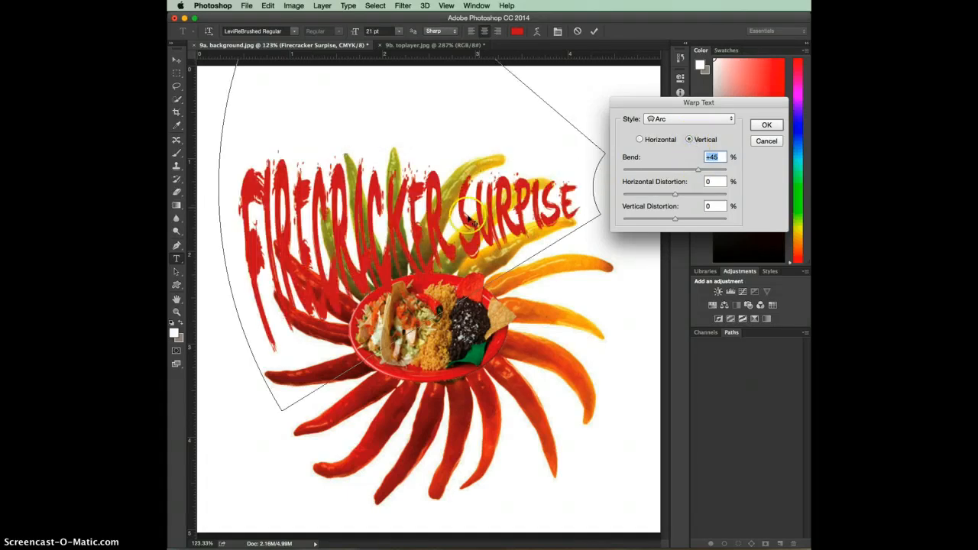
{"action": "left_click_drag", "start_coordinate": [472, 220], "coordinate": [418, 143]}
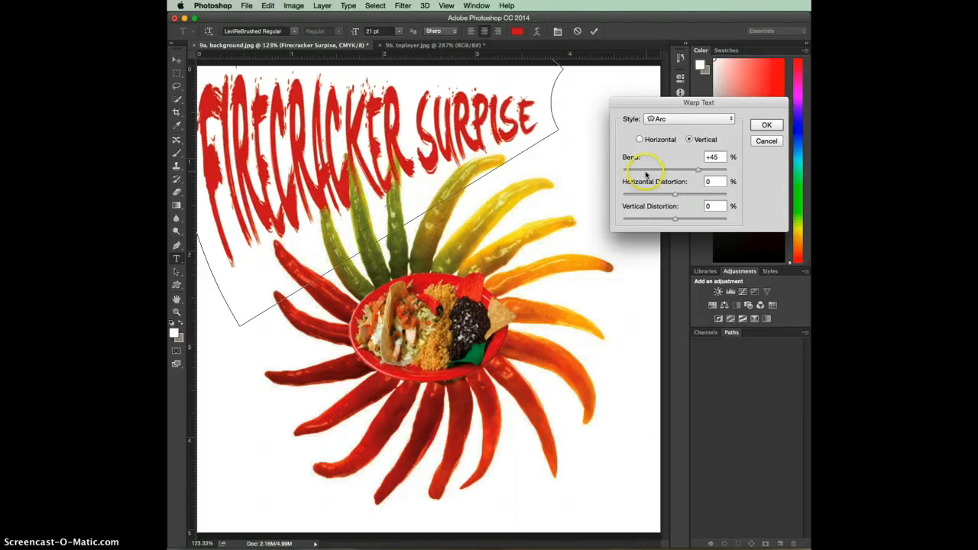
{"action": "left_click_drag", "start_coordinate": [718, 106], "coordinate": [695, 92]}
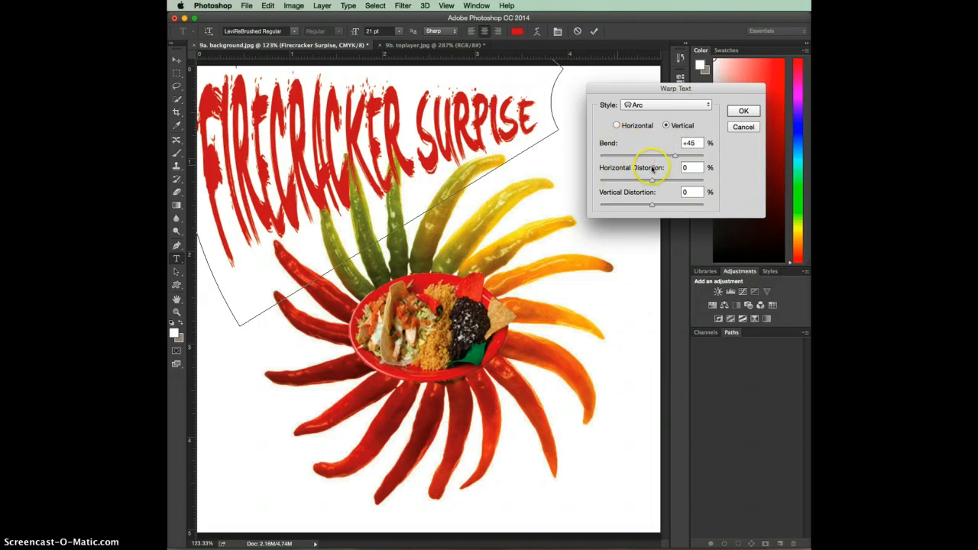
Try the vertical Arch, Shell Lower, Flag and Wave warp styles on the title, ending with Flag at -7% bend.
{"action": "left_click", "coordinate": [651, 100]}
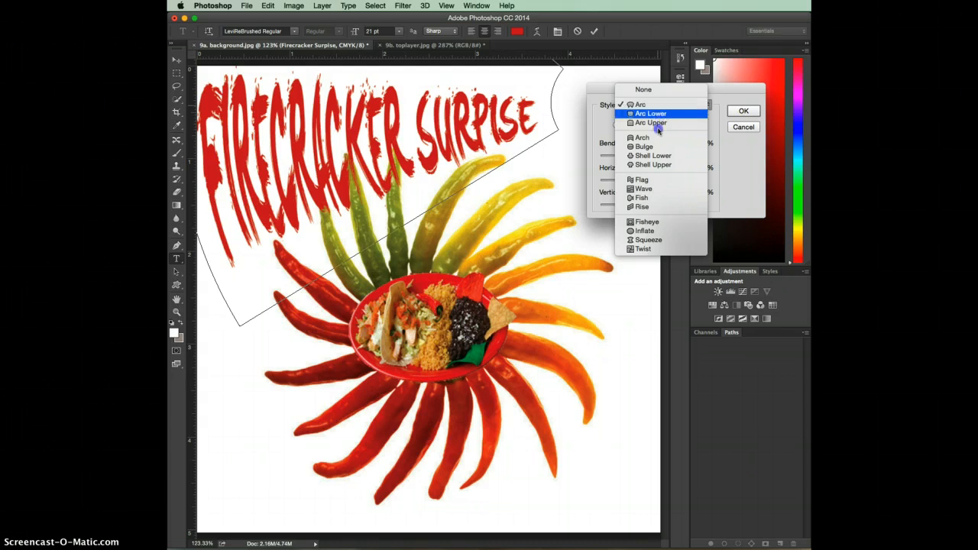
{"action": "left_click", "coordinate": [654, 136]}
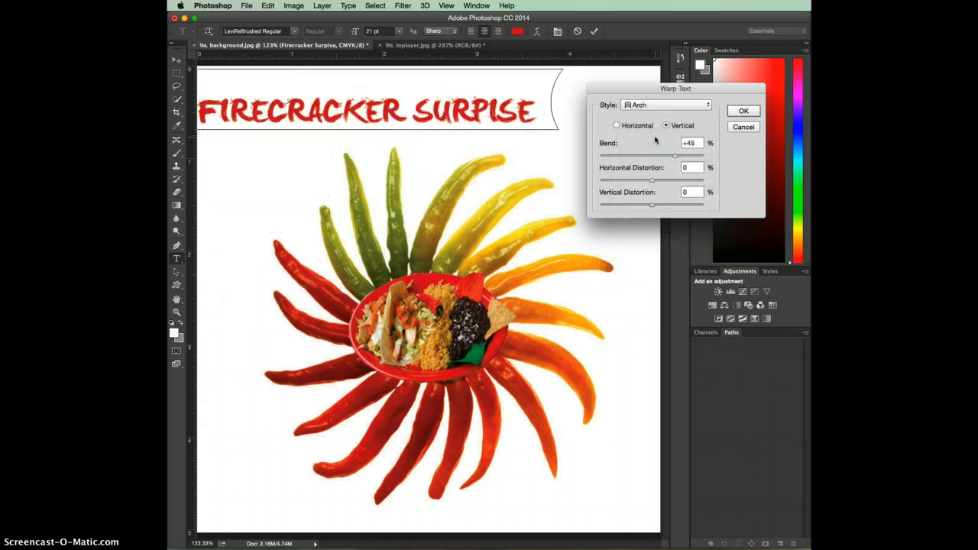
{"action": "left_click", "coordinate": [670, 107]}
{"action": "left_click", "coordinate": [665, 124]}
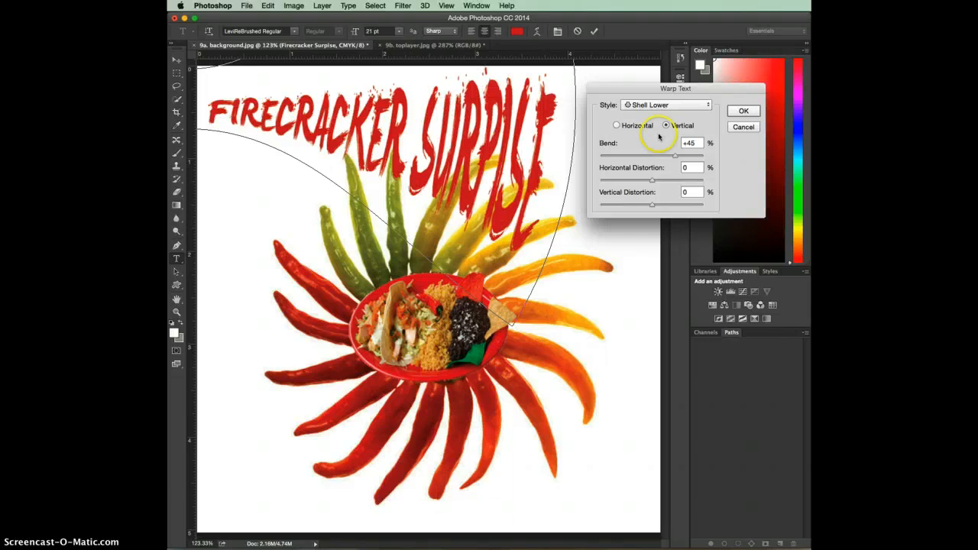
{"action": "left_click", "coordinate": [671, 105]}
{"action": "left_click", "coordinate": [665, 129]}
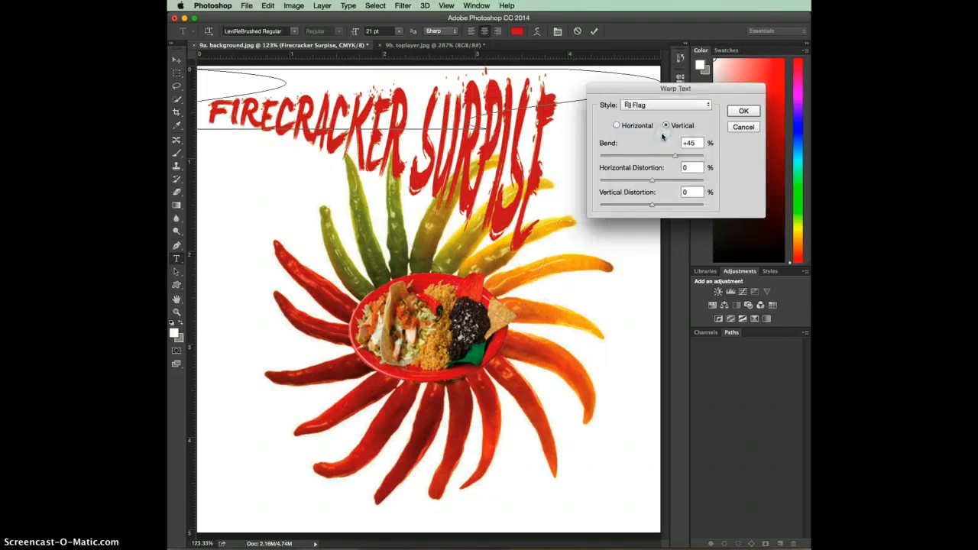
{"action": "left_click", "coordinate": [664, 104]}
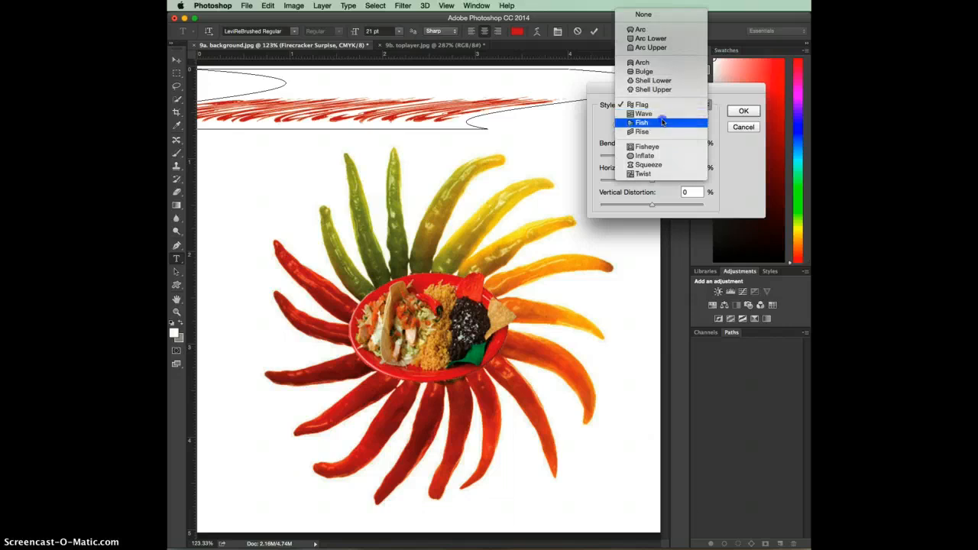
{"action": "left_click", "coordinate": [663, 115]}
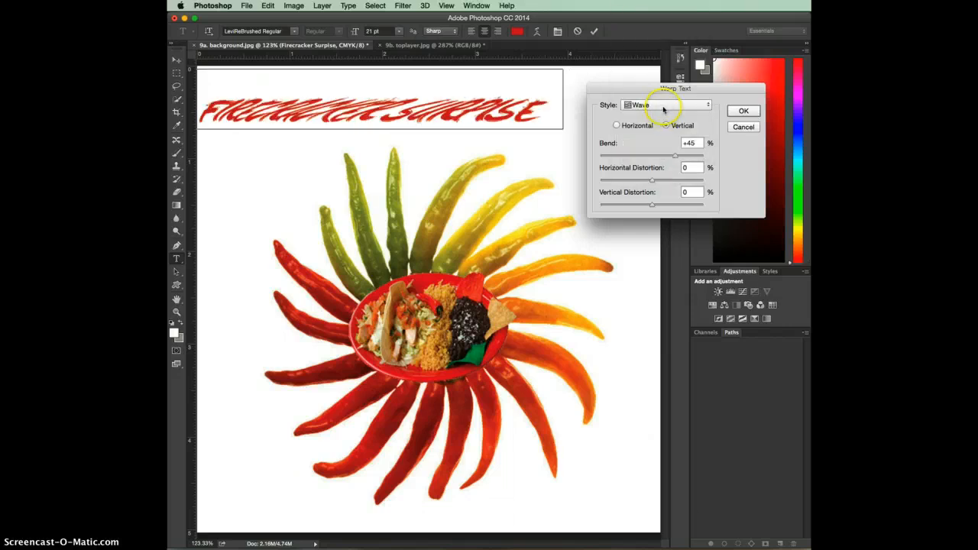
{"action": "left_click", "coordinate": [663, 107]}
{"action": "left_click", "coordinate": [661, 96]}
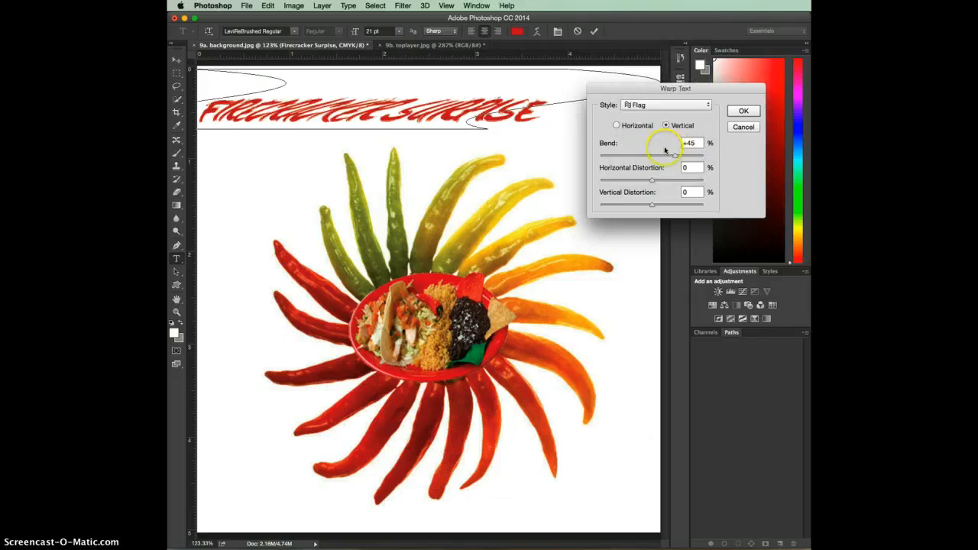
{"action": "left_click_drag", "start_coordinate": [677, 156], "coordinate": [650, 157]}
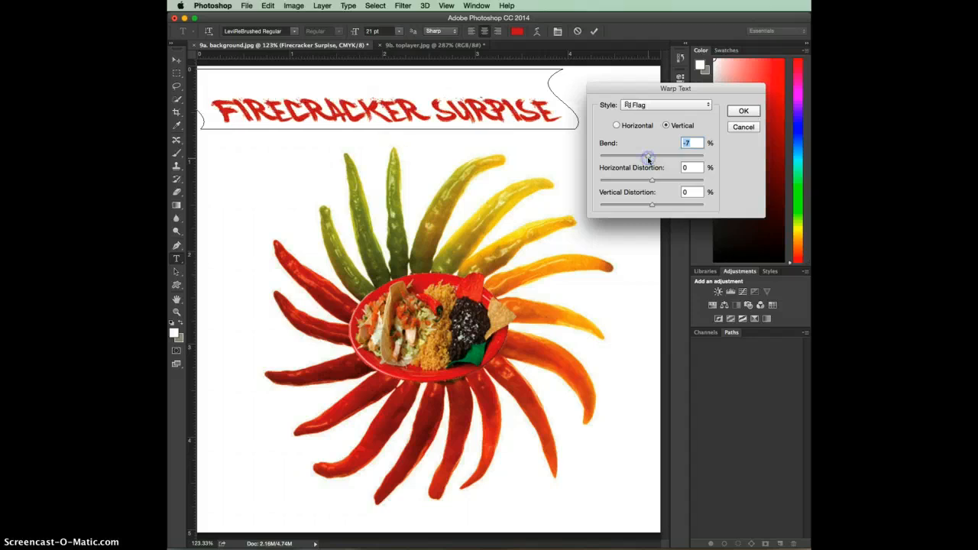
Set the title's warp to a horizontal Arc with +24% bend, centre it above the peppers and apply the warp.
{"action": "left_click", "coordinate": [663, 107]}
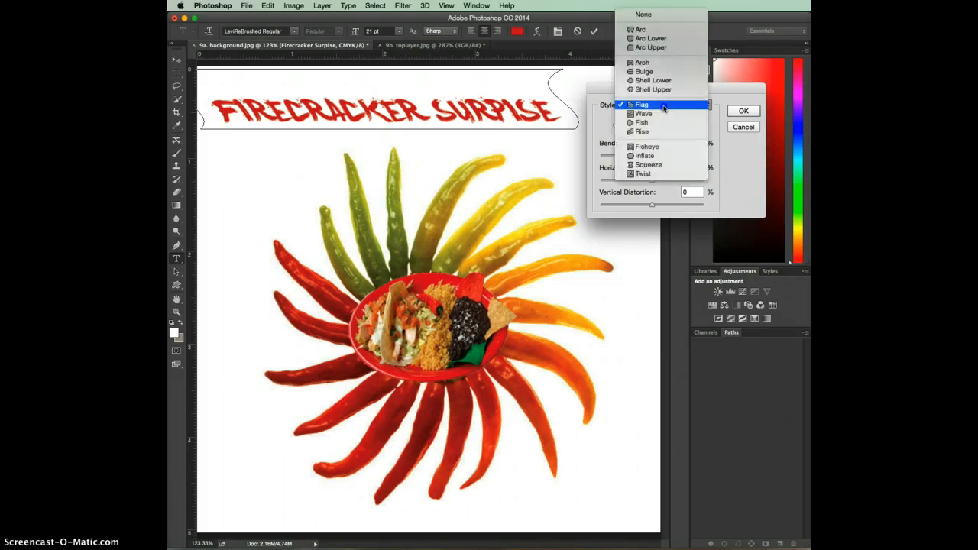
{"action": "left_click", "coordinate": [672, 35]}
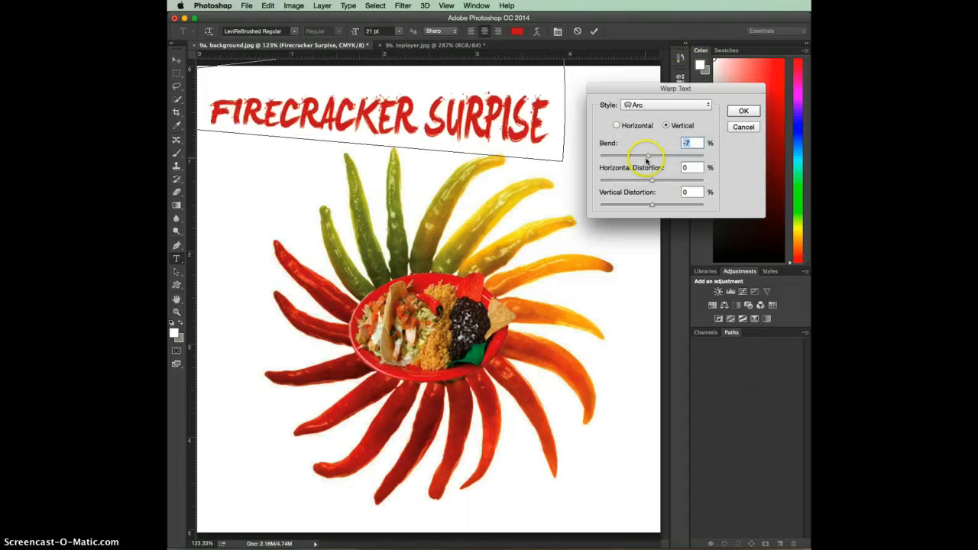
{"action": "left_click", "coordinate": [618, 126]}
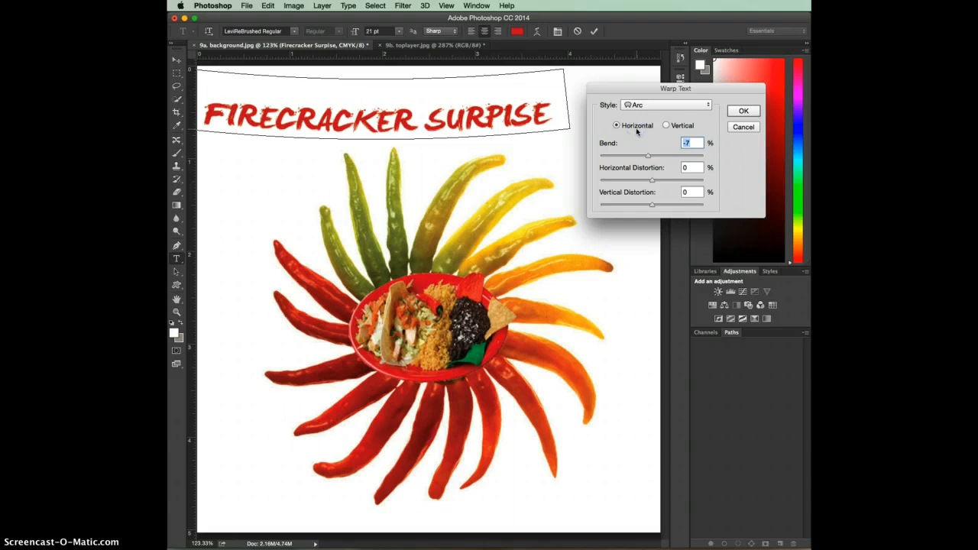
{"action": "left_click_drag", "start_coordinate": [644, 158], "coordinate": [664, 156]}
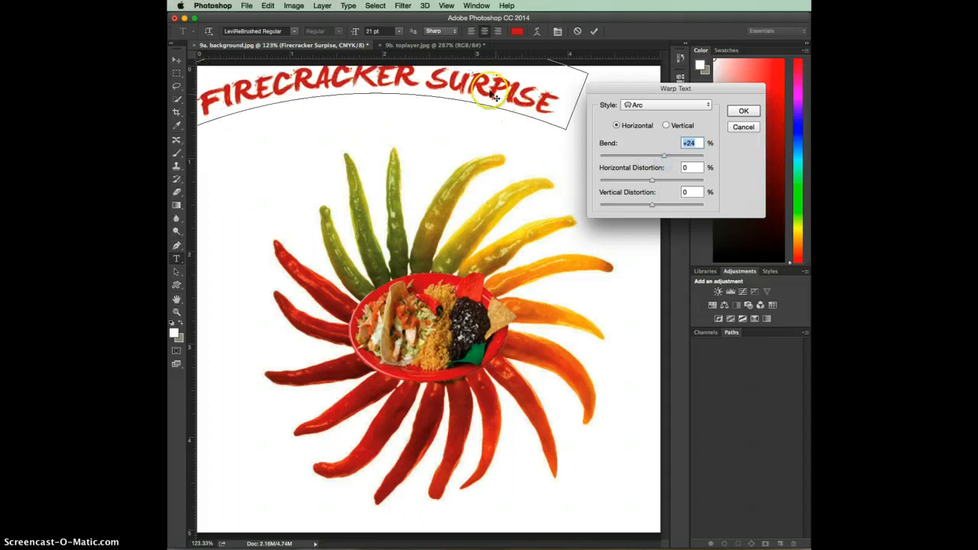
{"action": "left_click_drag", "start_coordinate": [489, 116], "coordinate": [523, 131]}
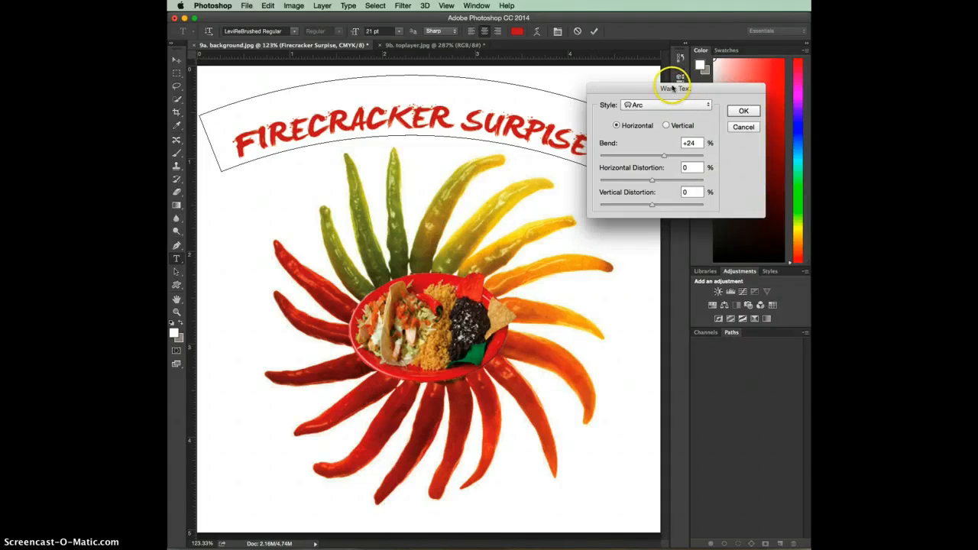
{"action": "left_click_drag", "start_coordinate": [698, 92], "coordinate": [740, 94]}
{"action": "left_click", "coordinate": [802, 118]}
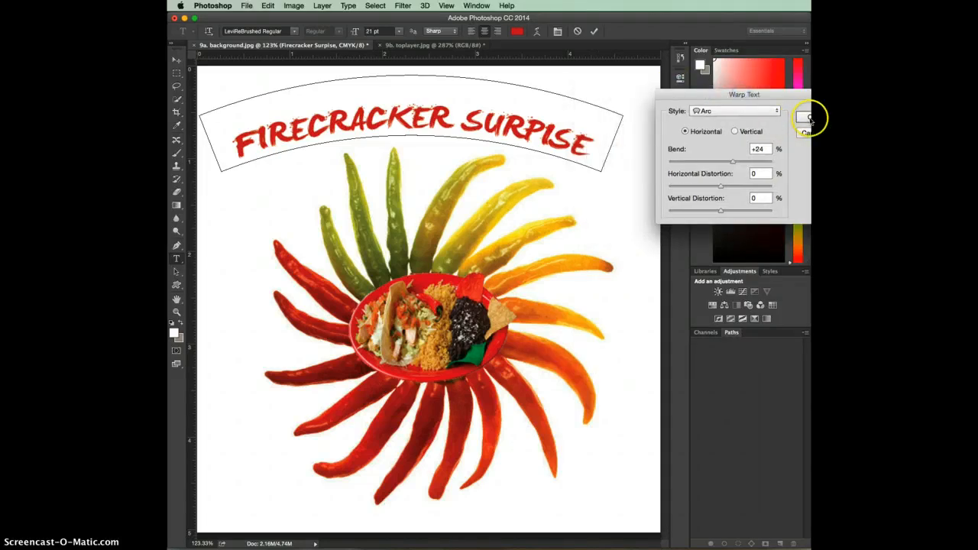